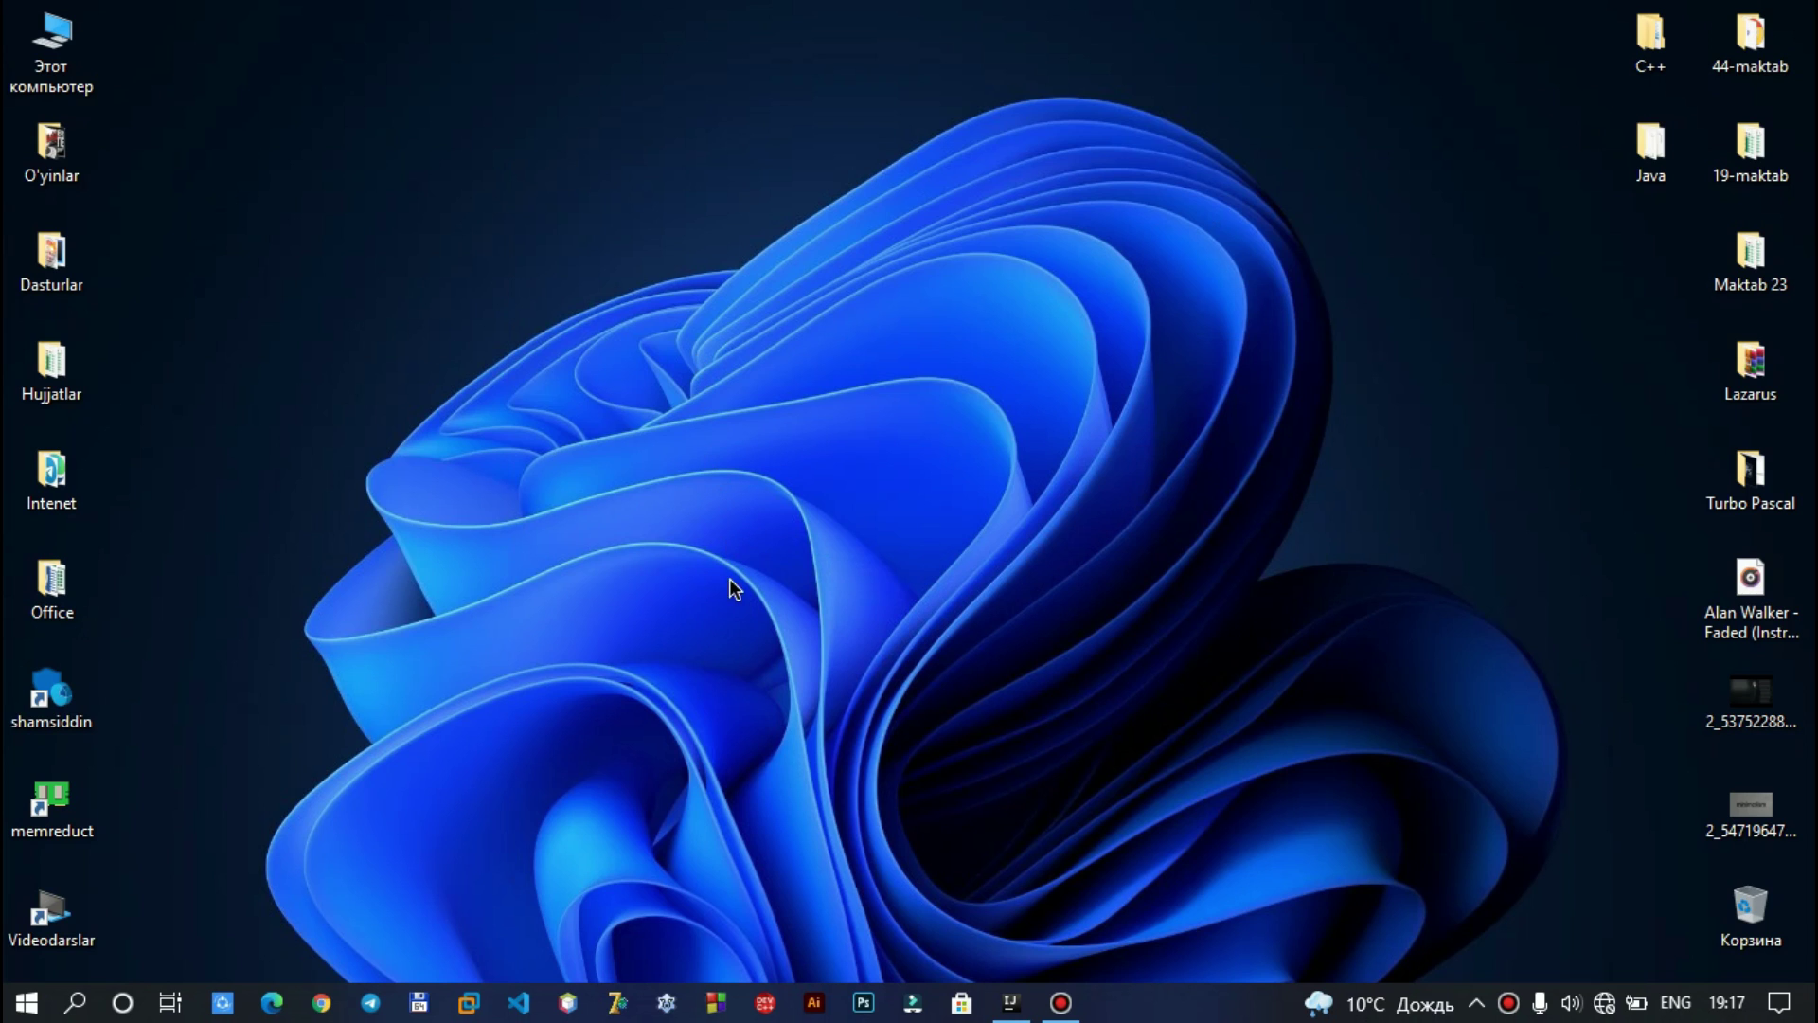
click(1011, 1004)
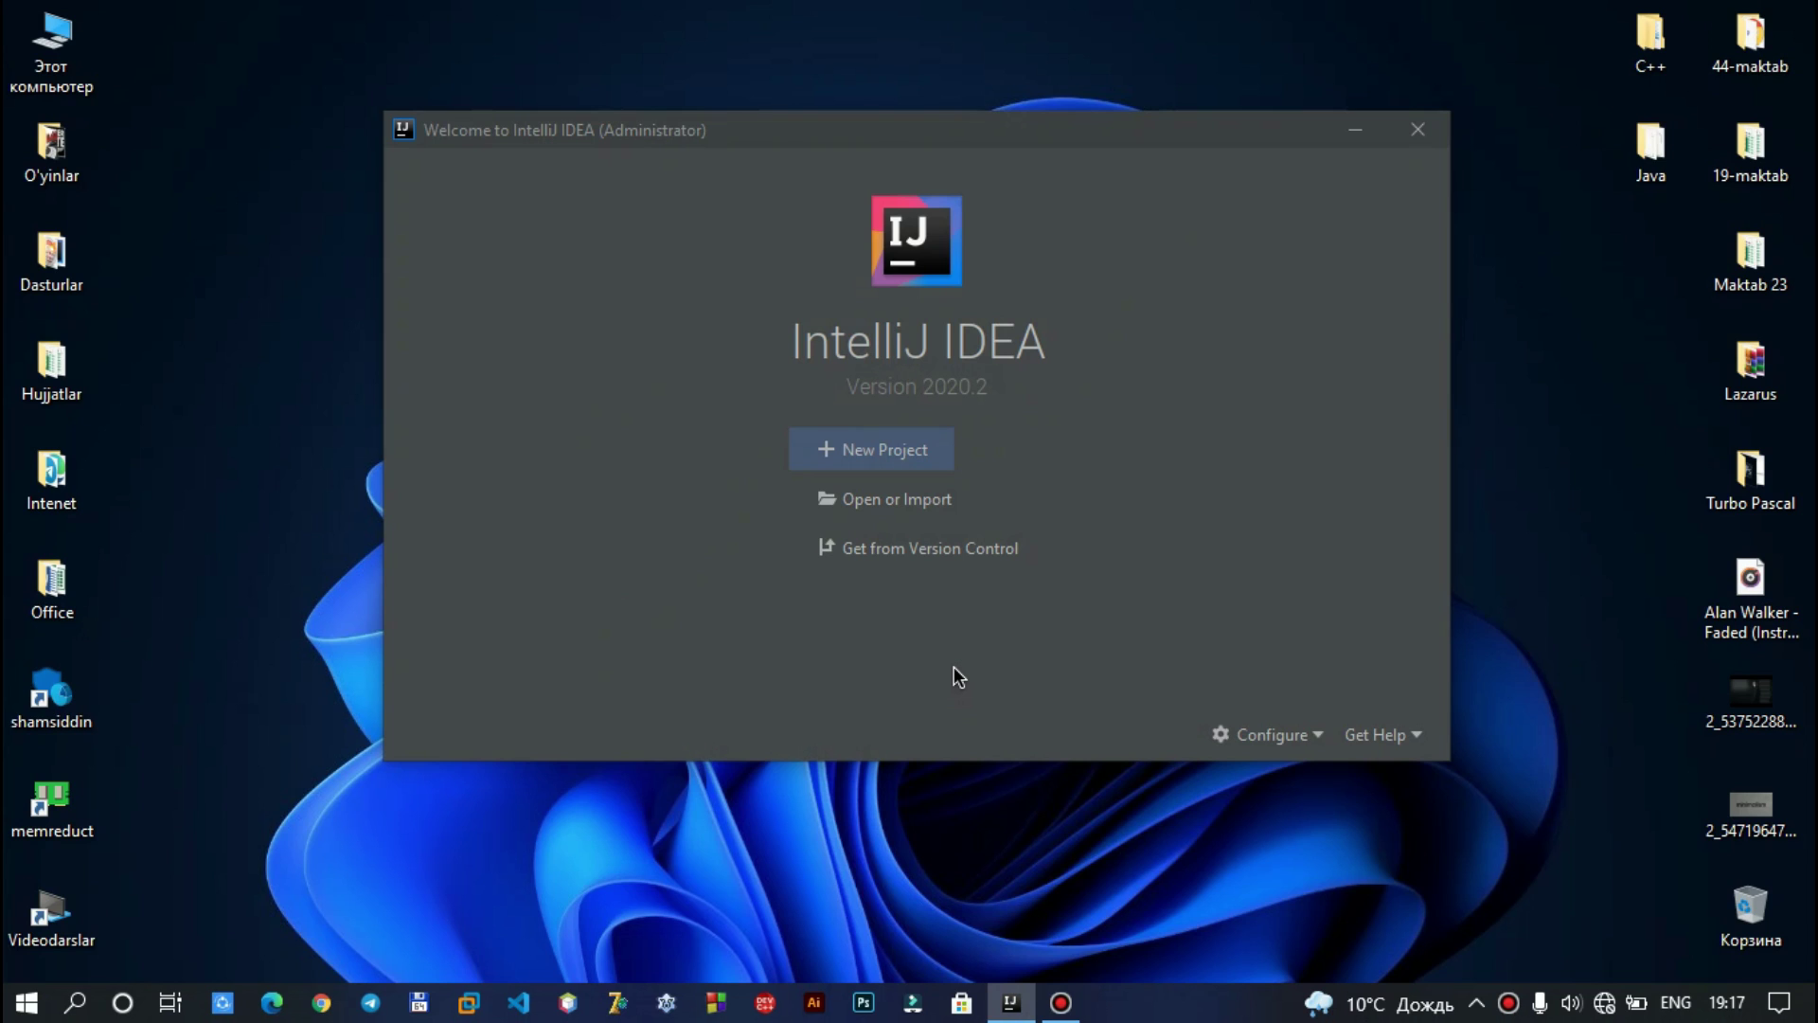
drag(882, 130, 885, 173)
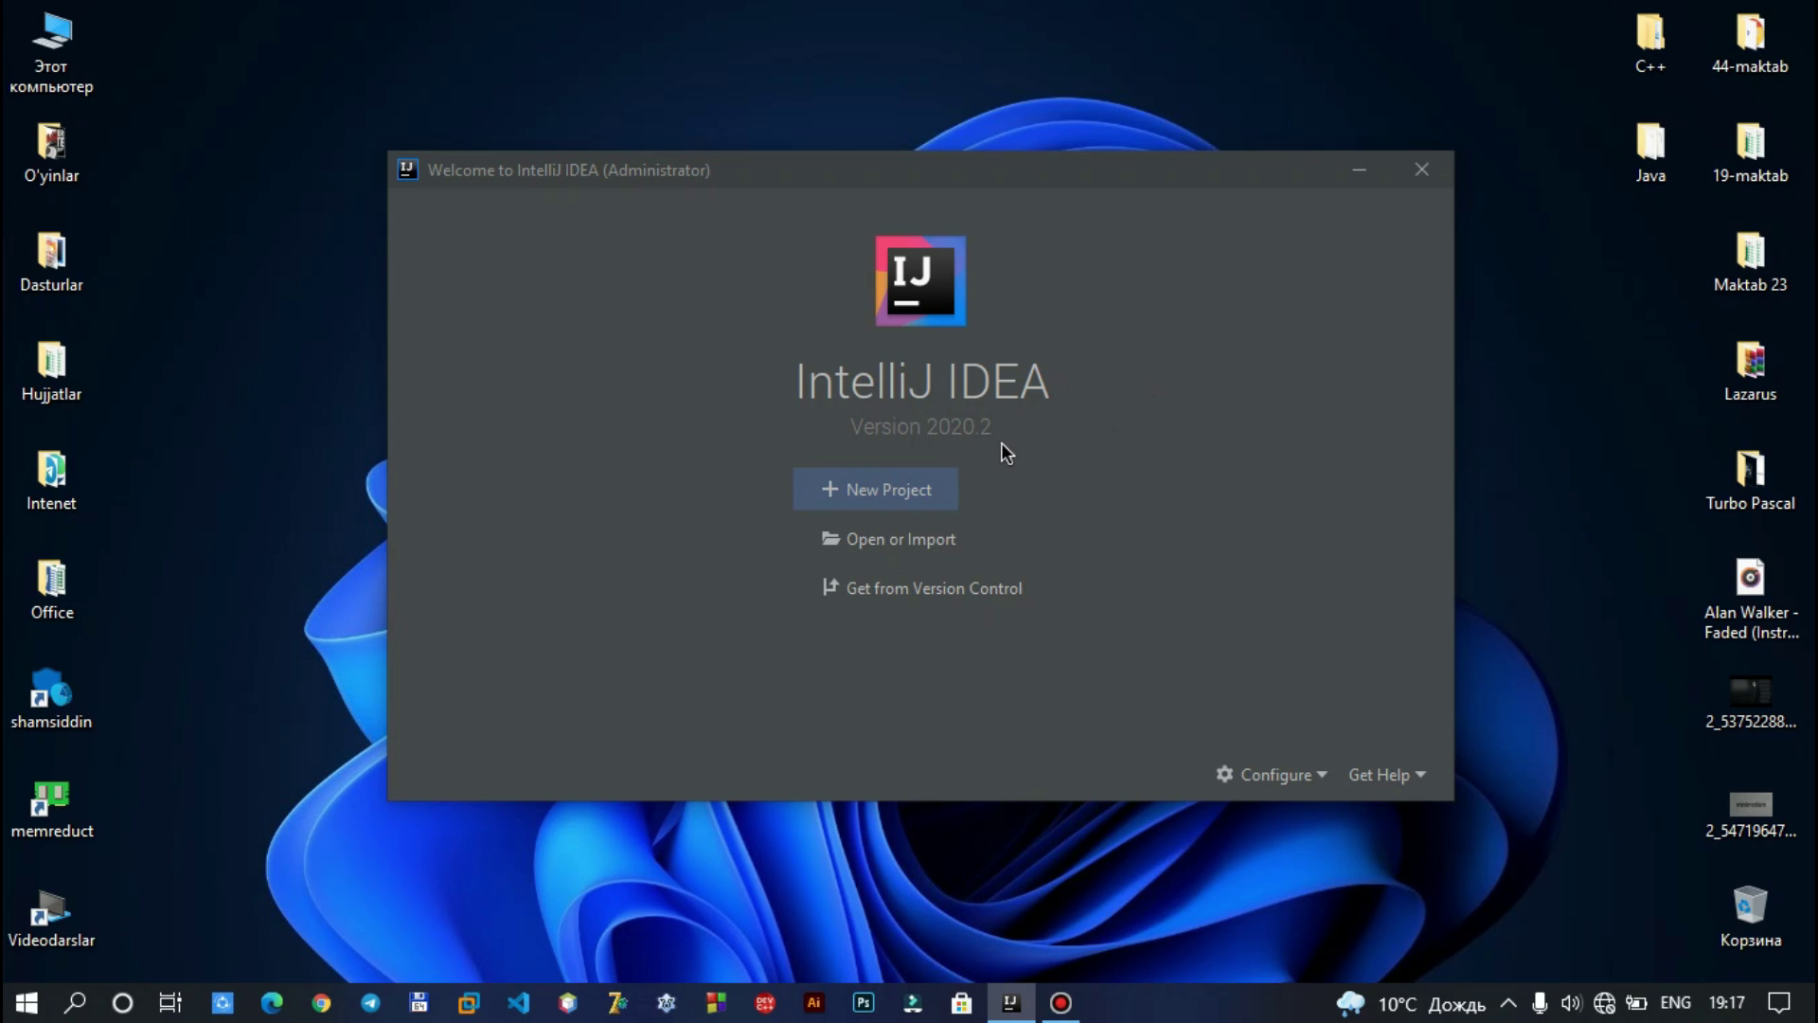
click(1356, 179)
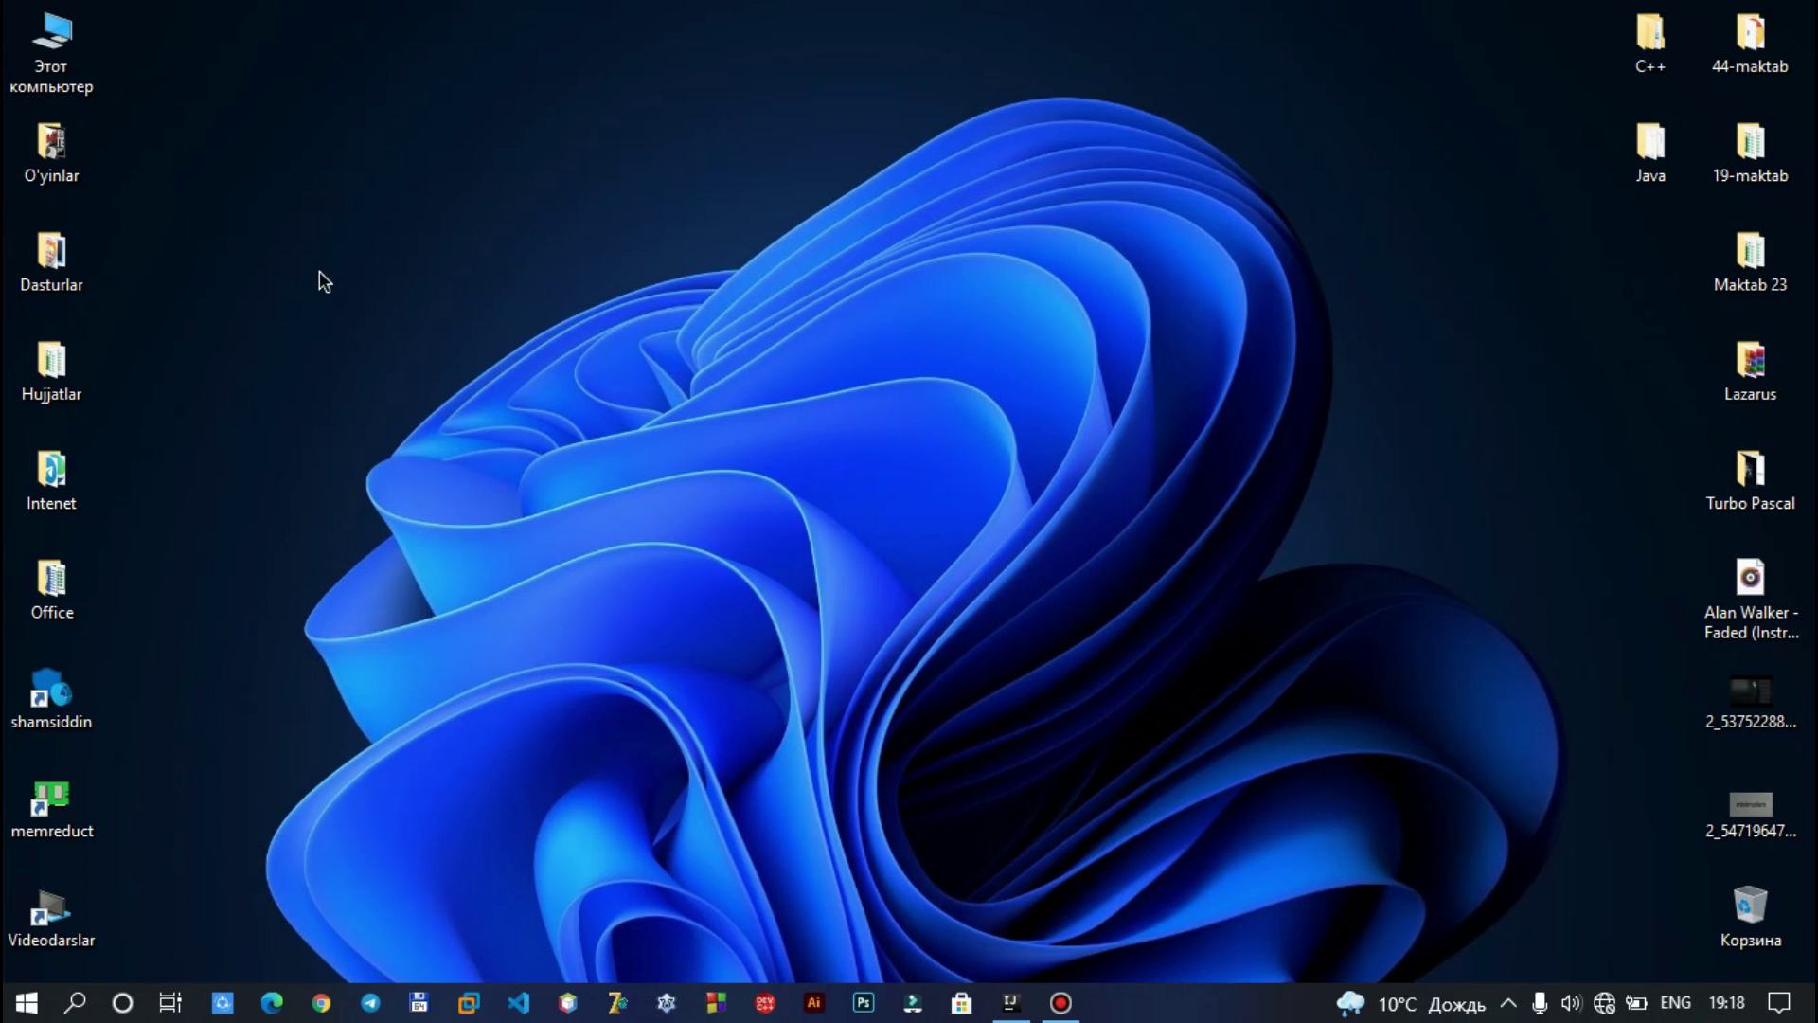
Open the Environment Variables dialog through this computer's properties and the advanced system settings.
right_click(62, 42)
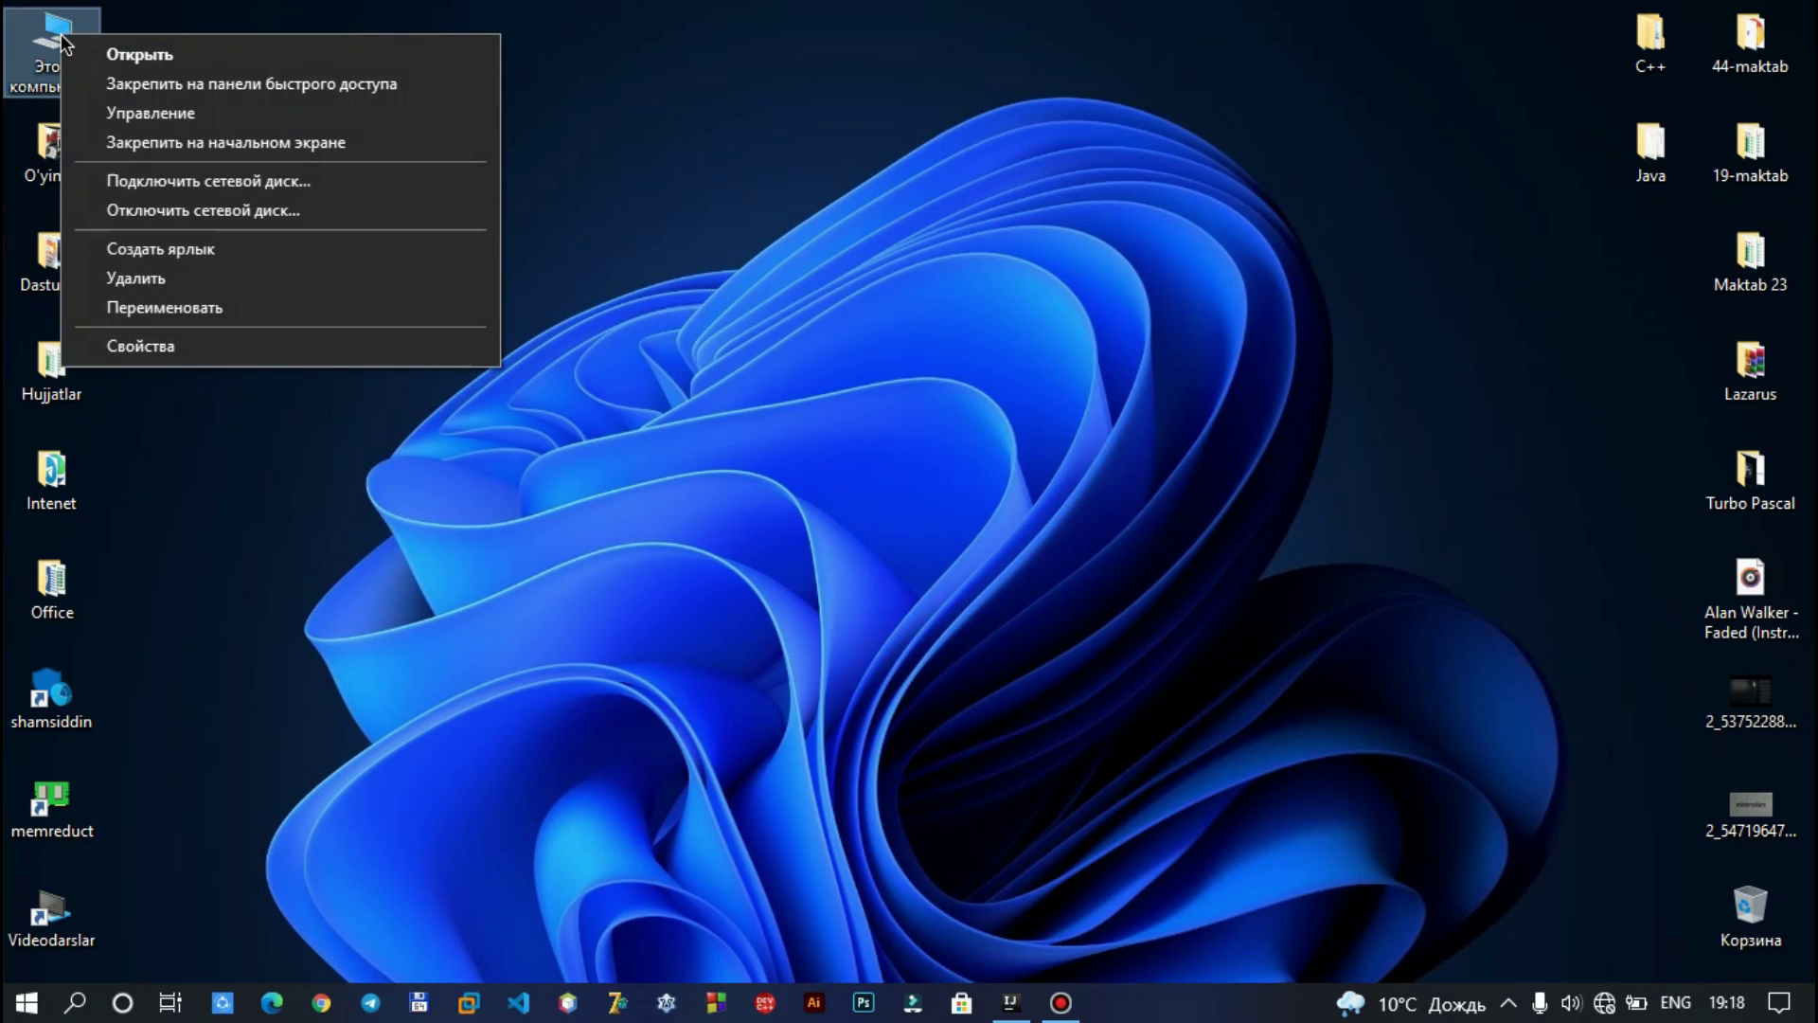
click(120, 354)
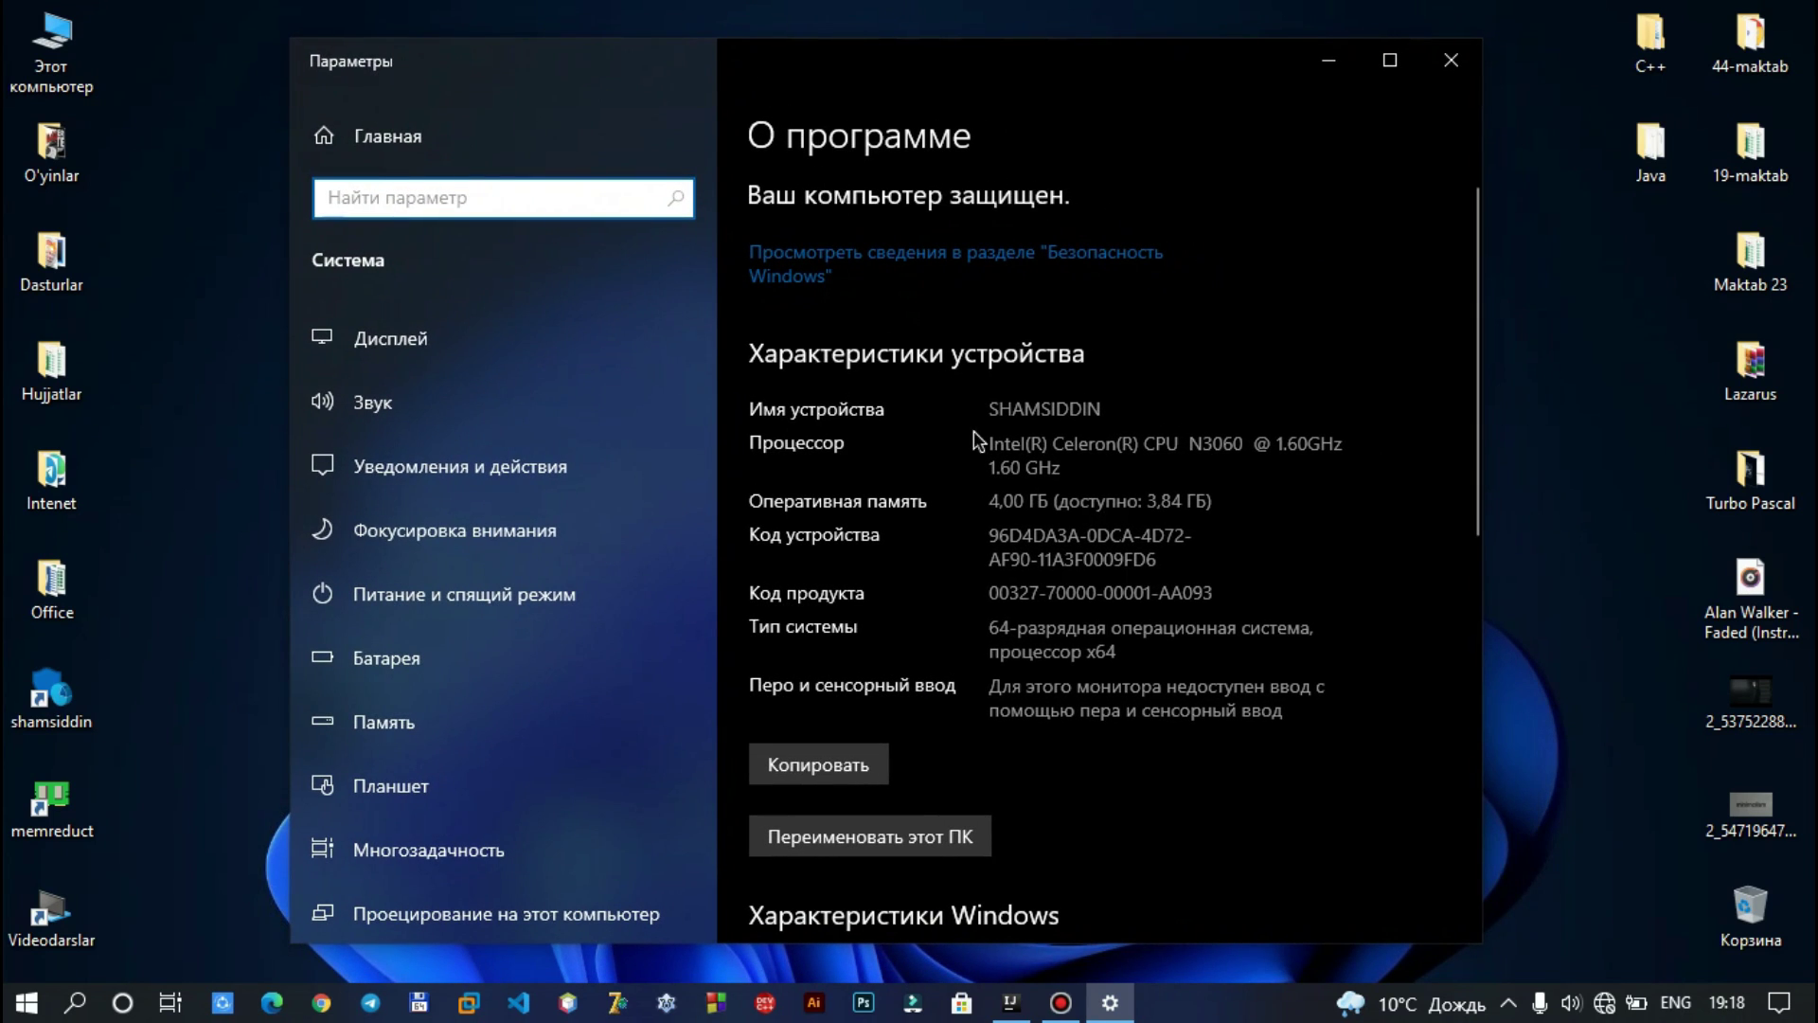
scroll(1001, 485, down, 8)
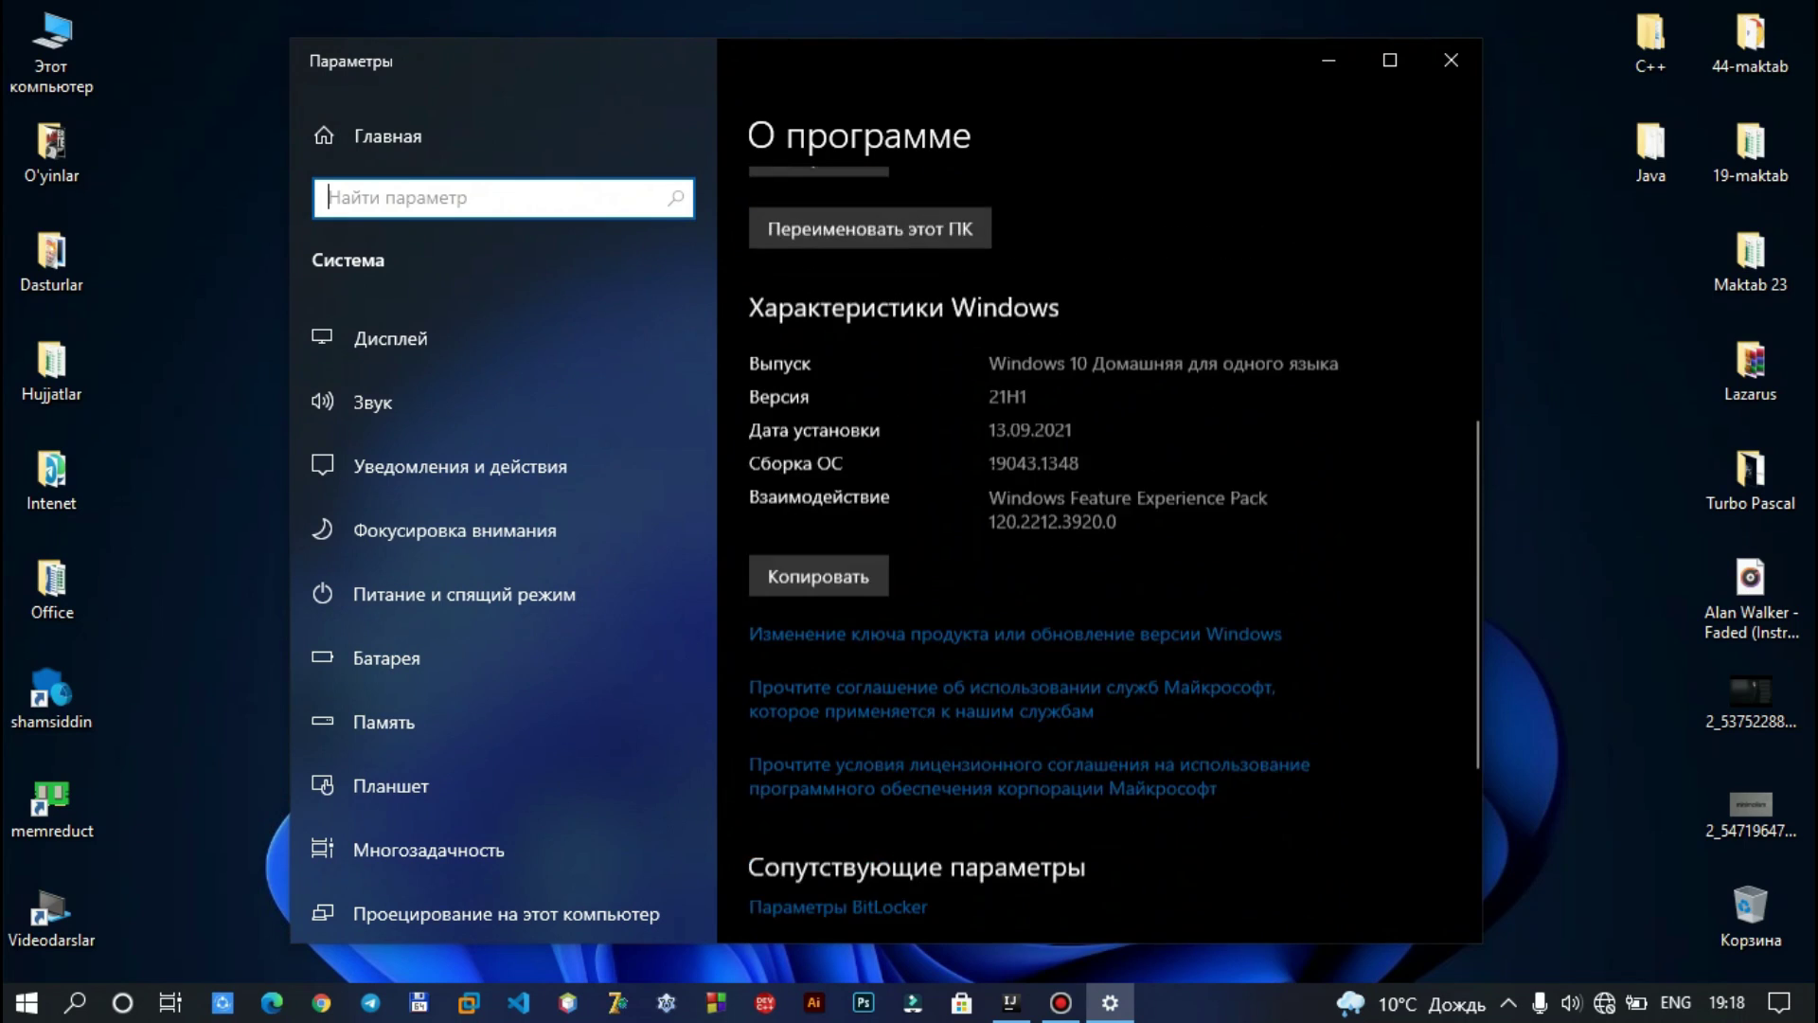
scroll(1001, 486, down, 3)
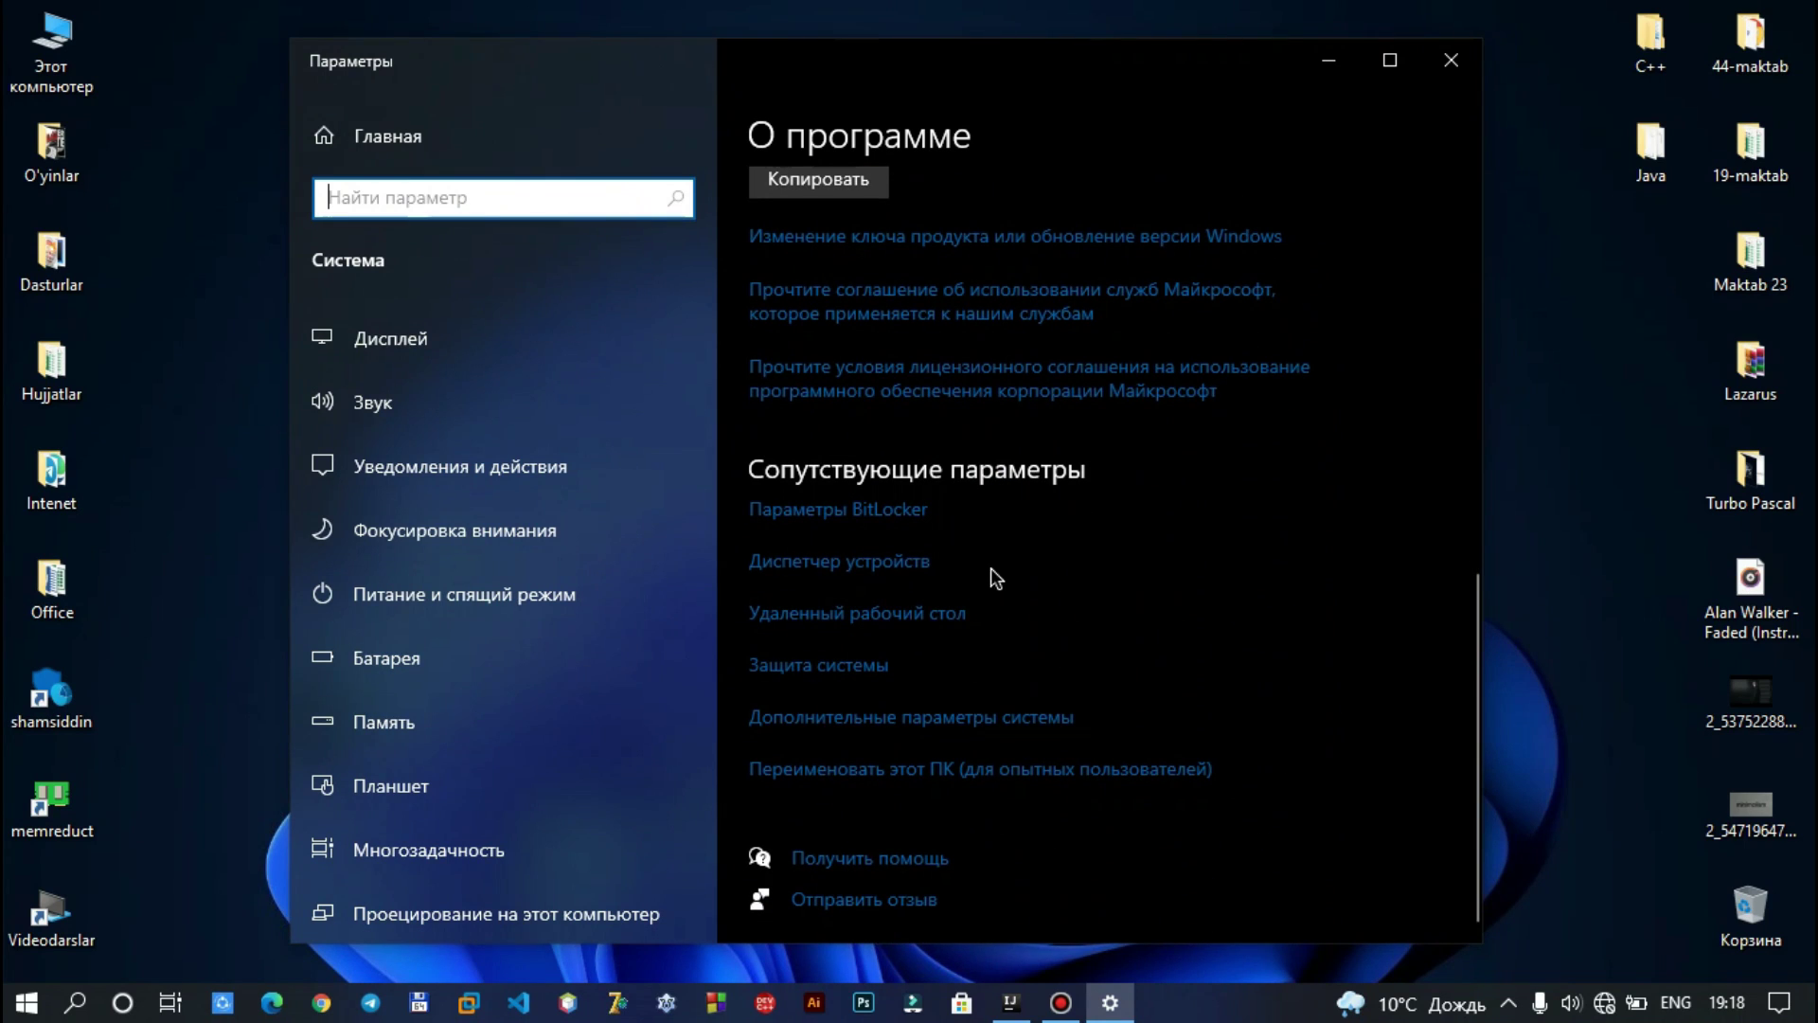
click(800, 722)
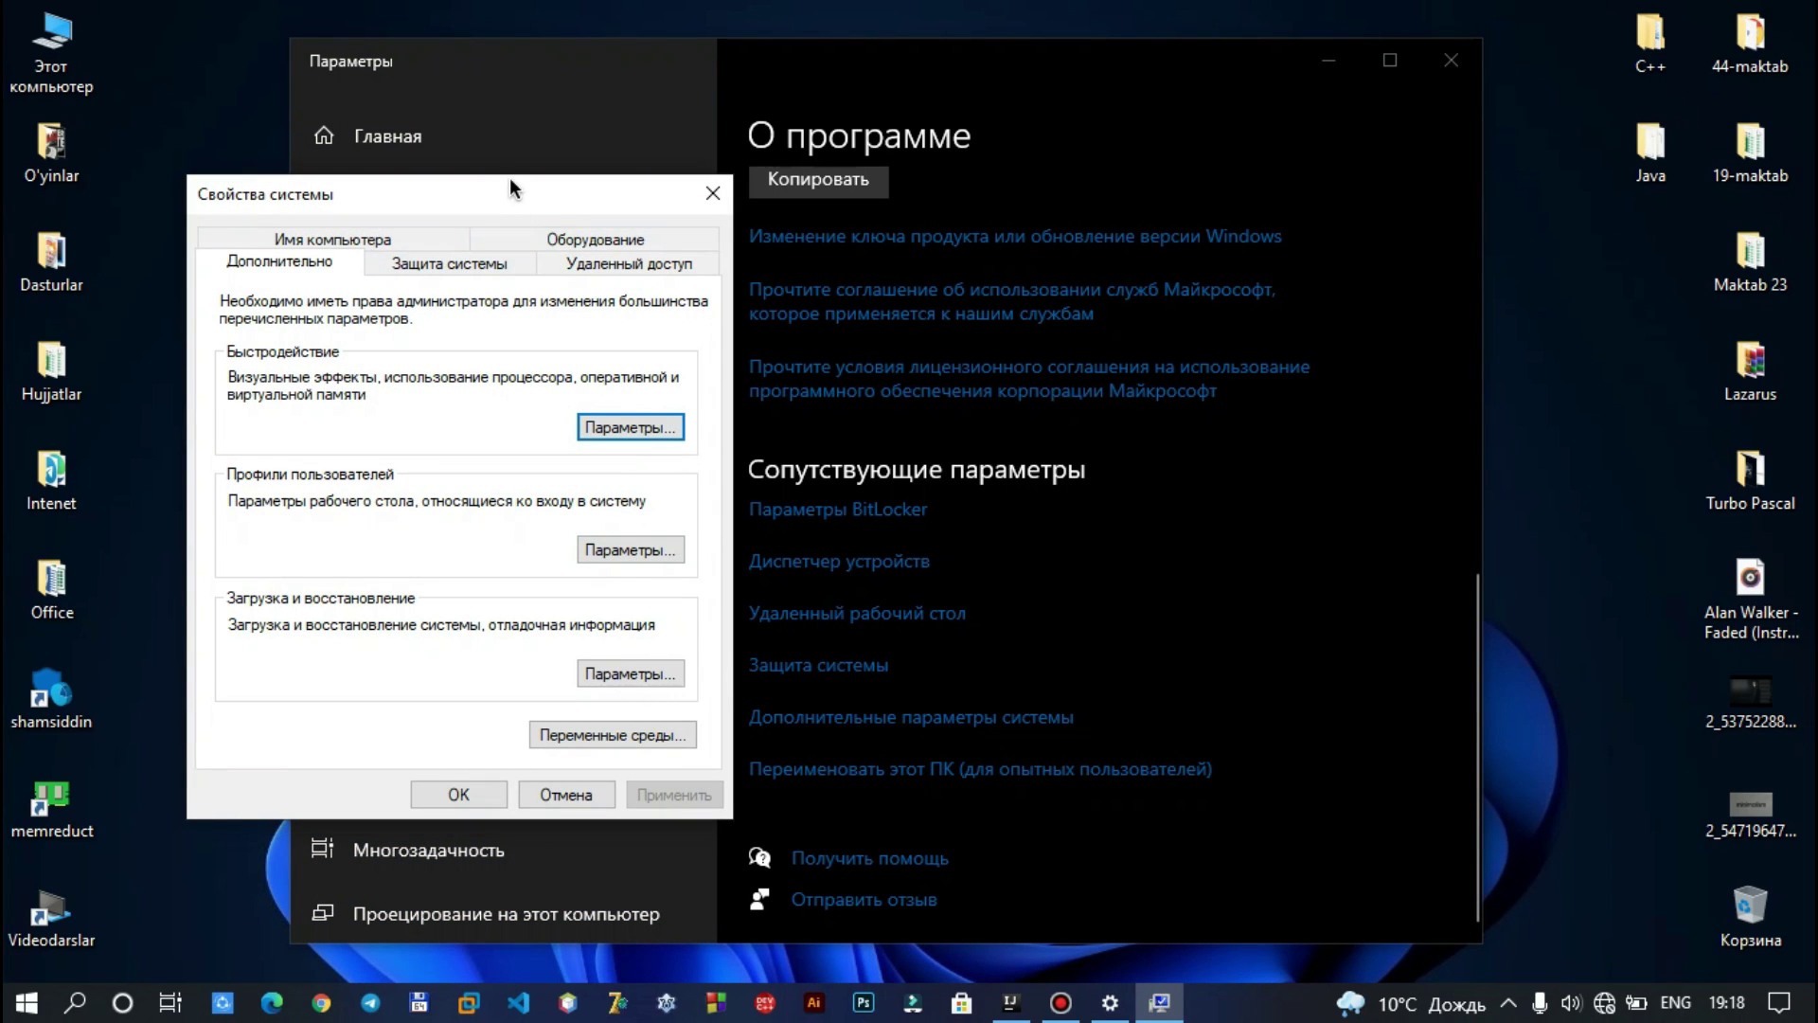
drag(521, 185, 949, 225)
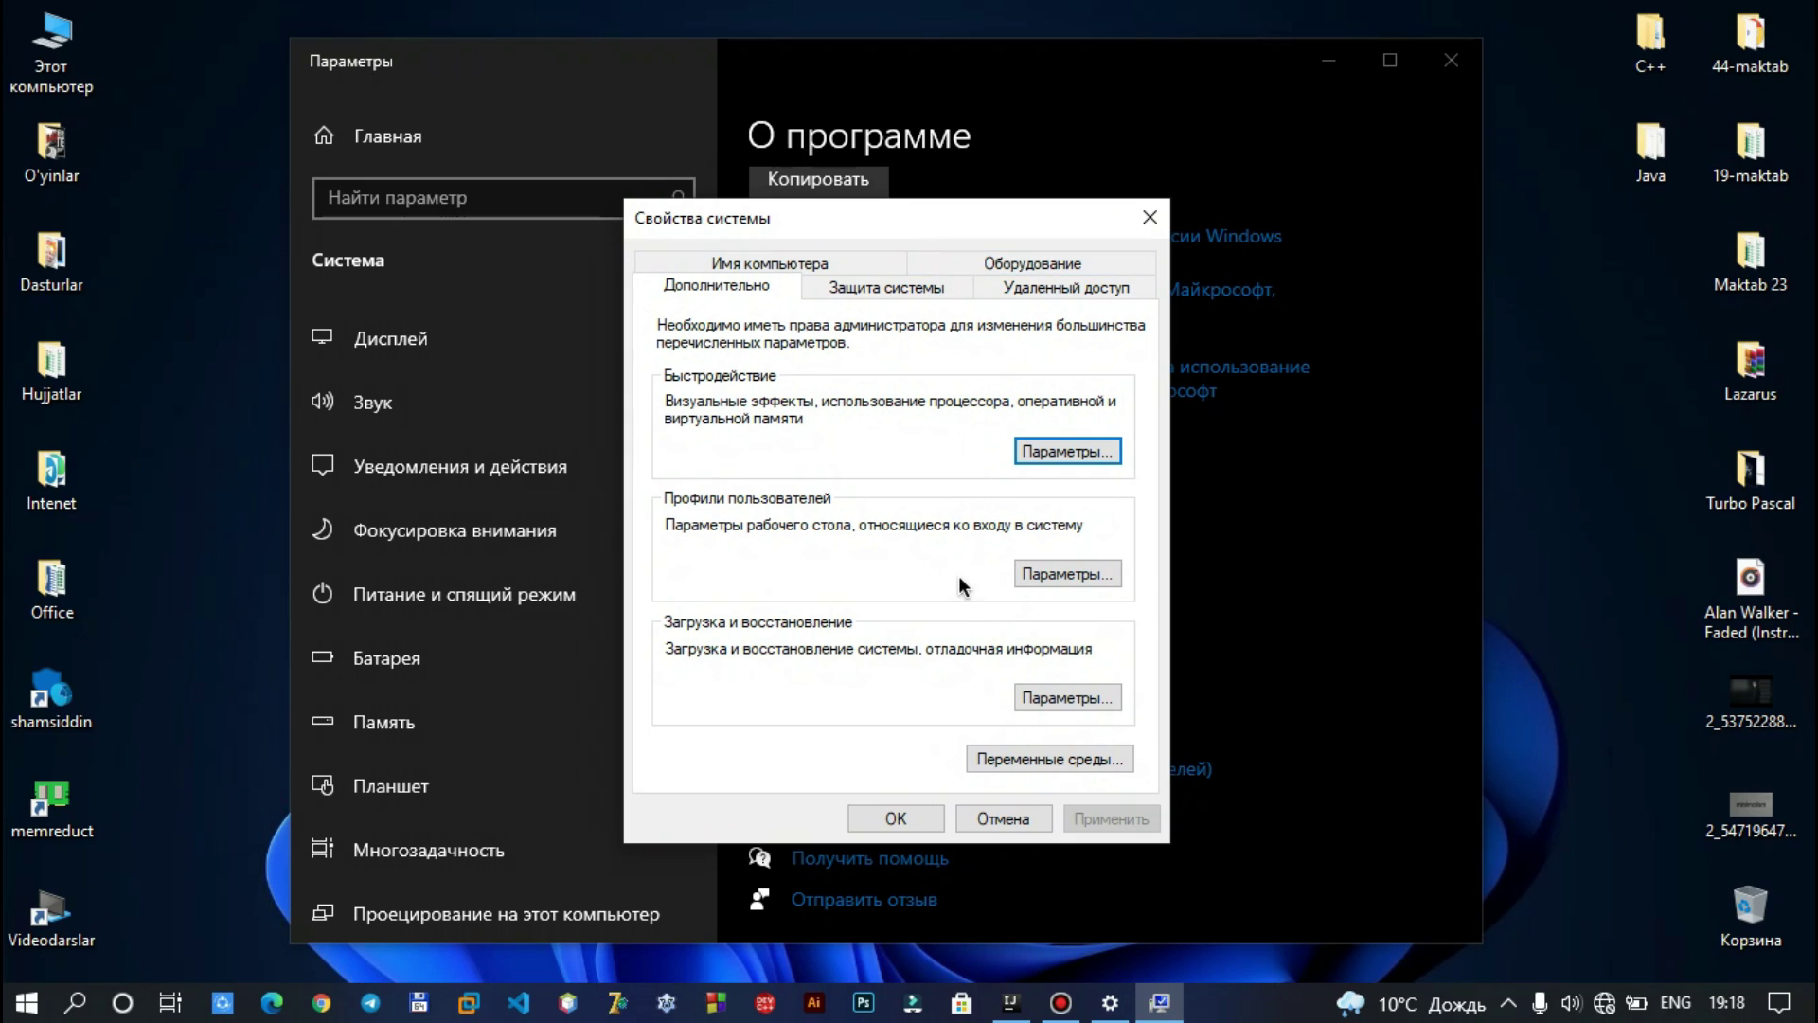
click(1030, 760)
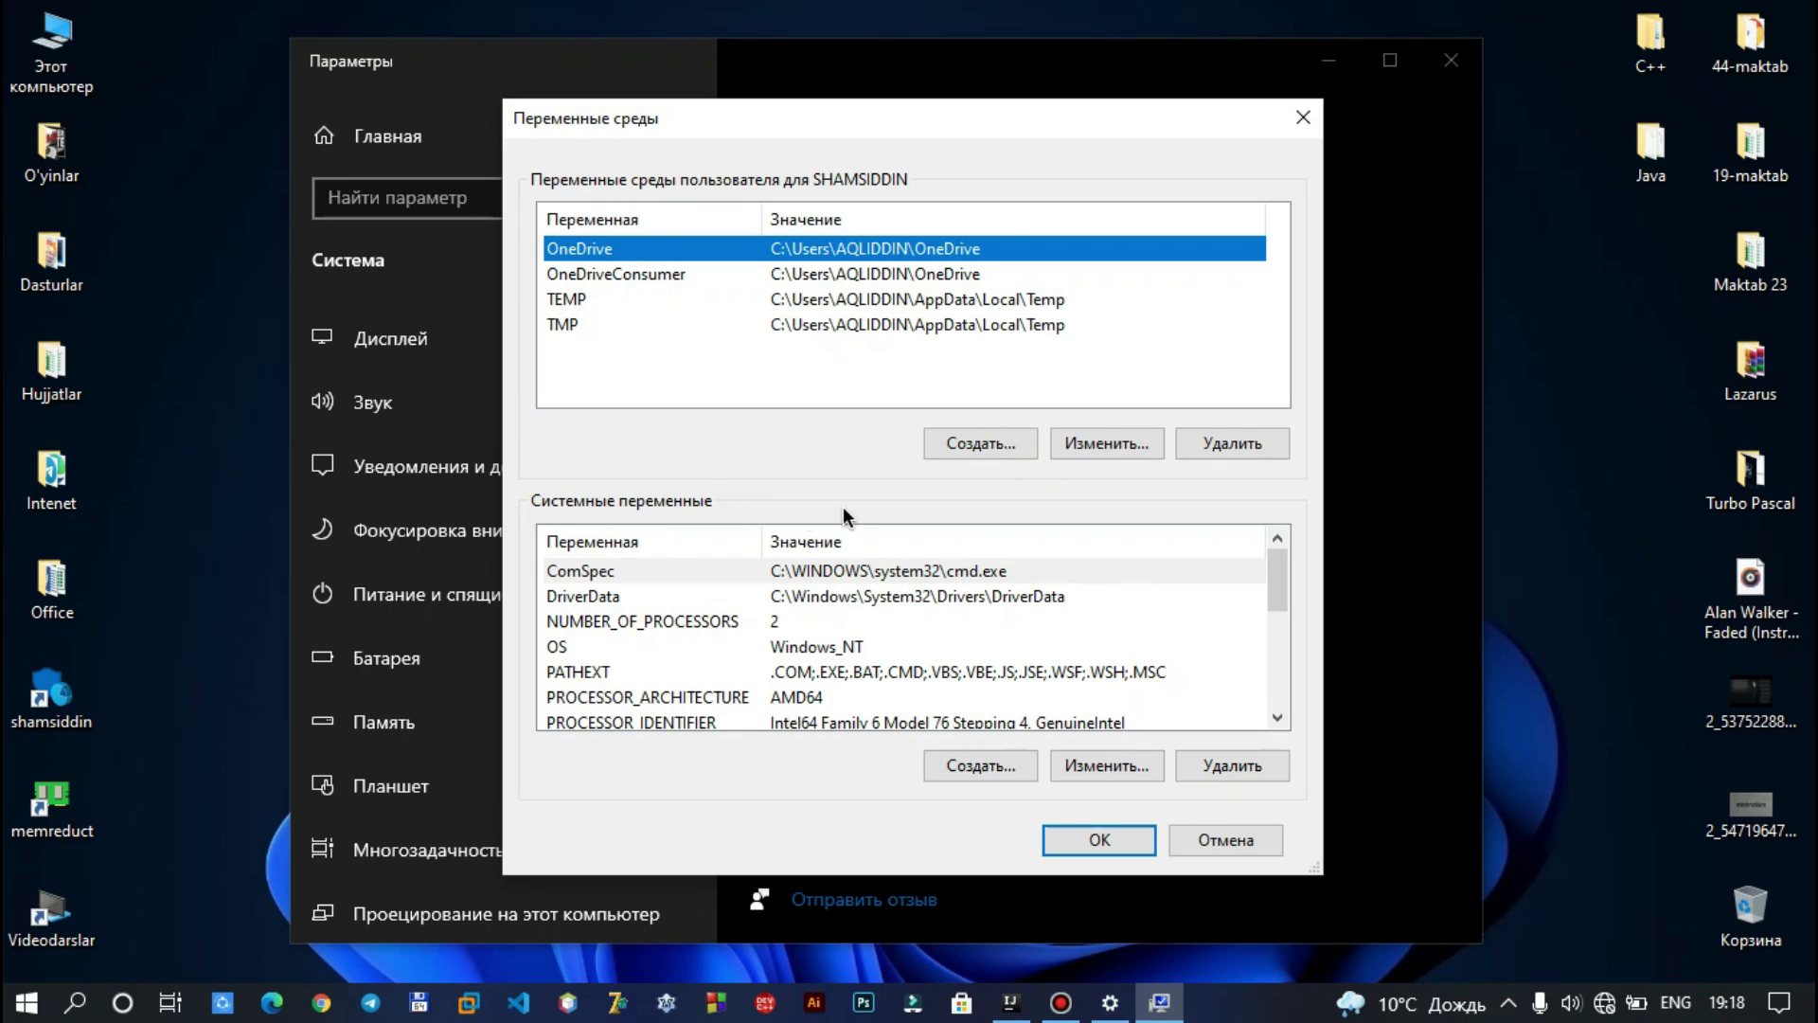
Start a new system variable named Path, leaving its value ready for entry.
click(971, 773)
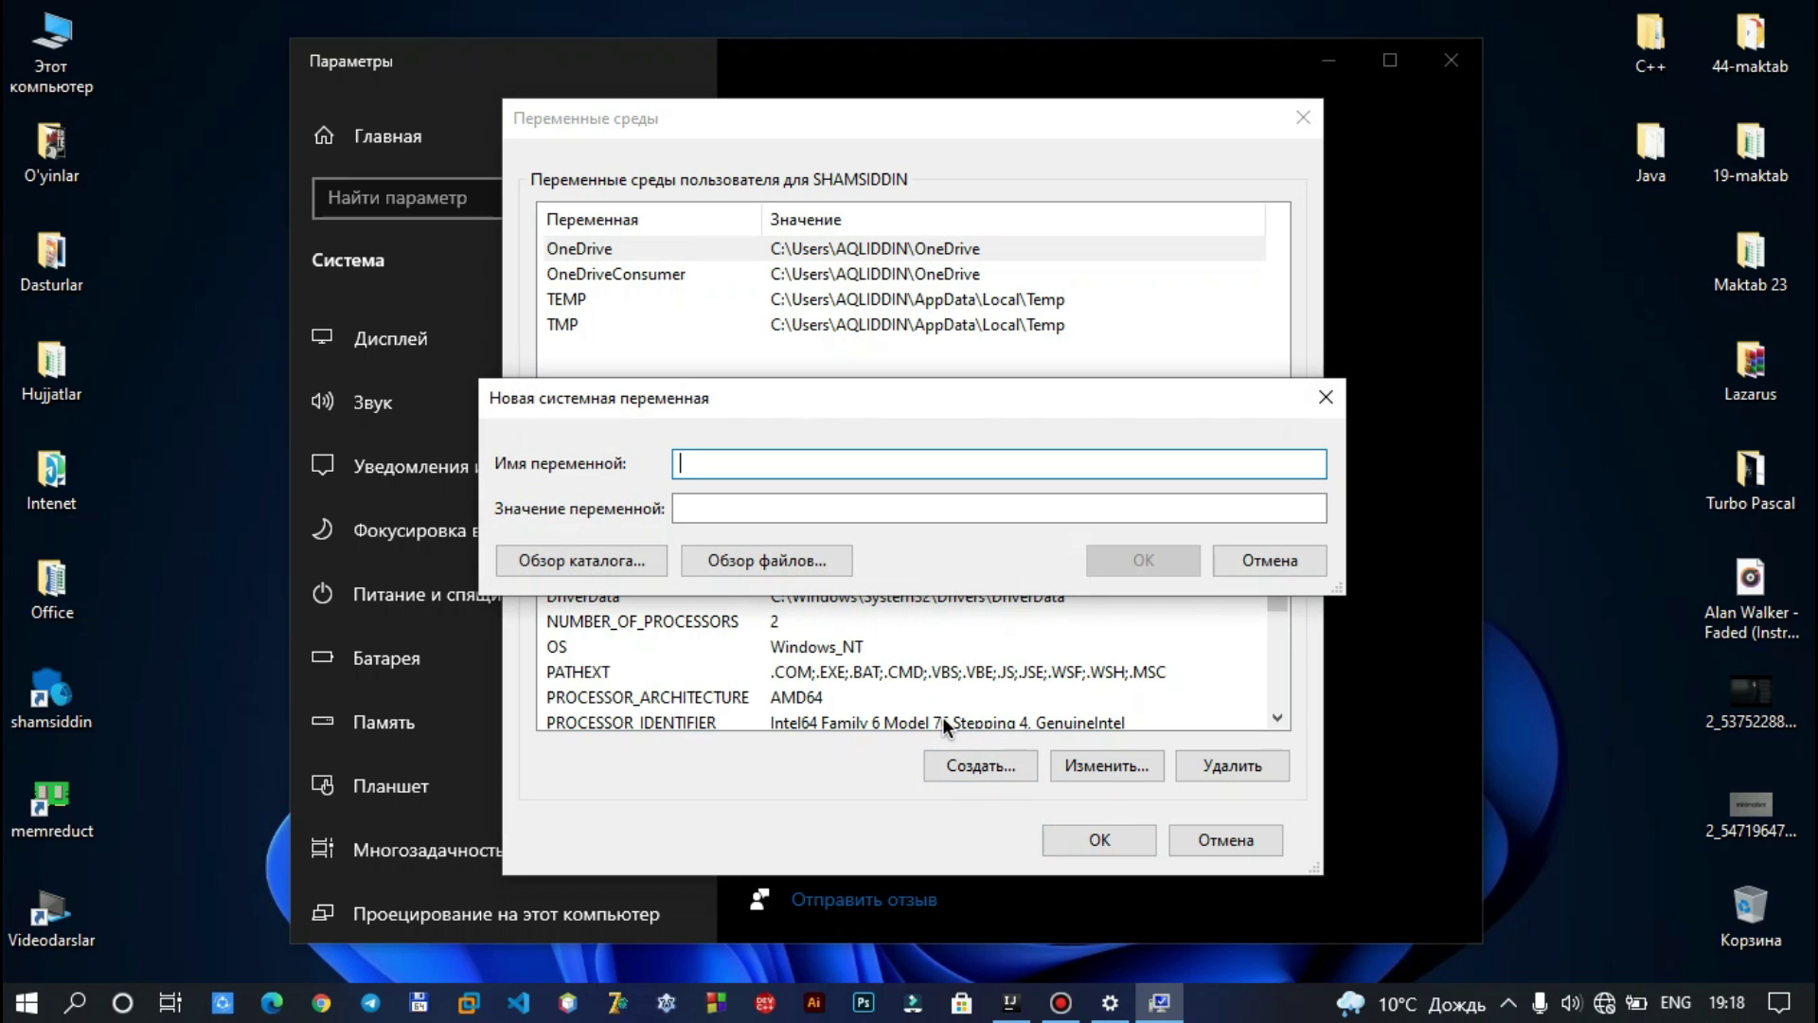
text(Path)
click(906, 509)
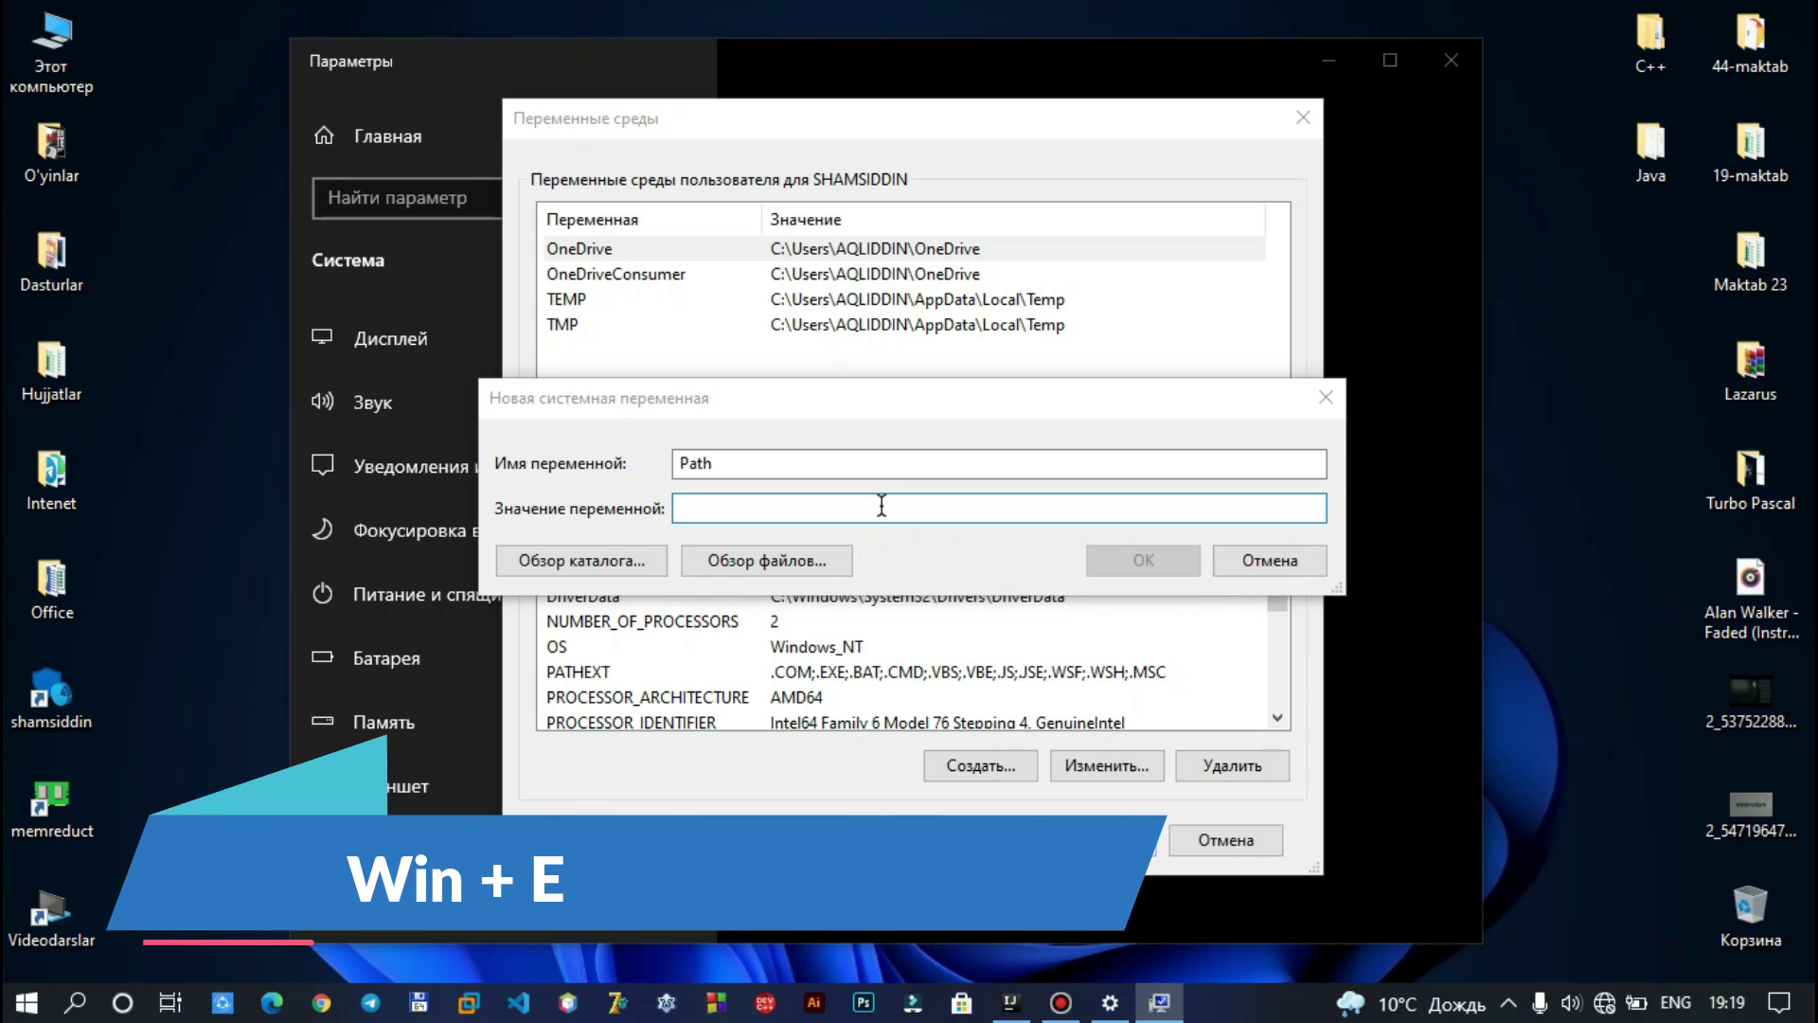
In File Explorer, browse to C:\Program Files\Java\jdk-15\bin and copy the folder's full path.
key(super+e)
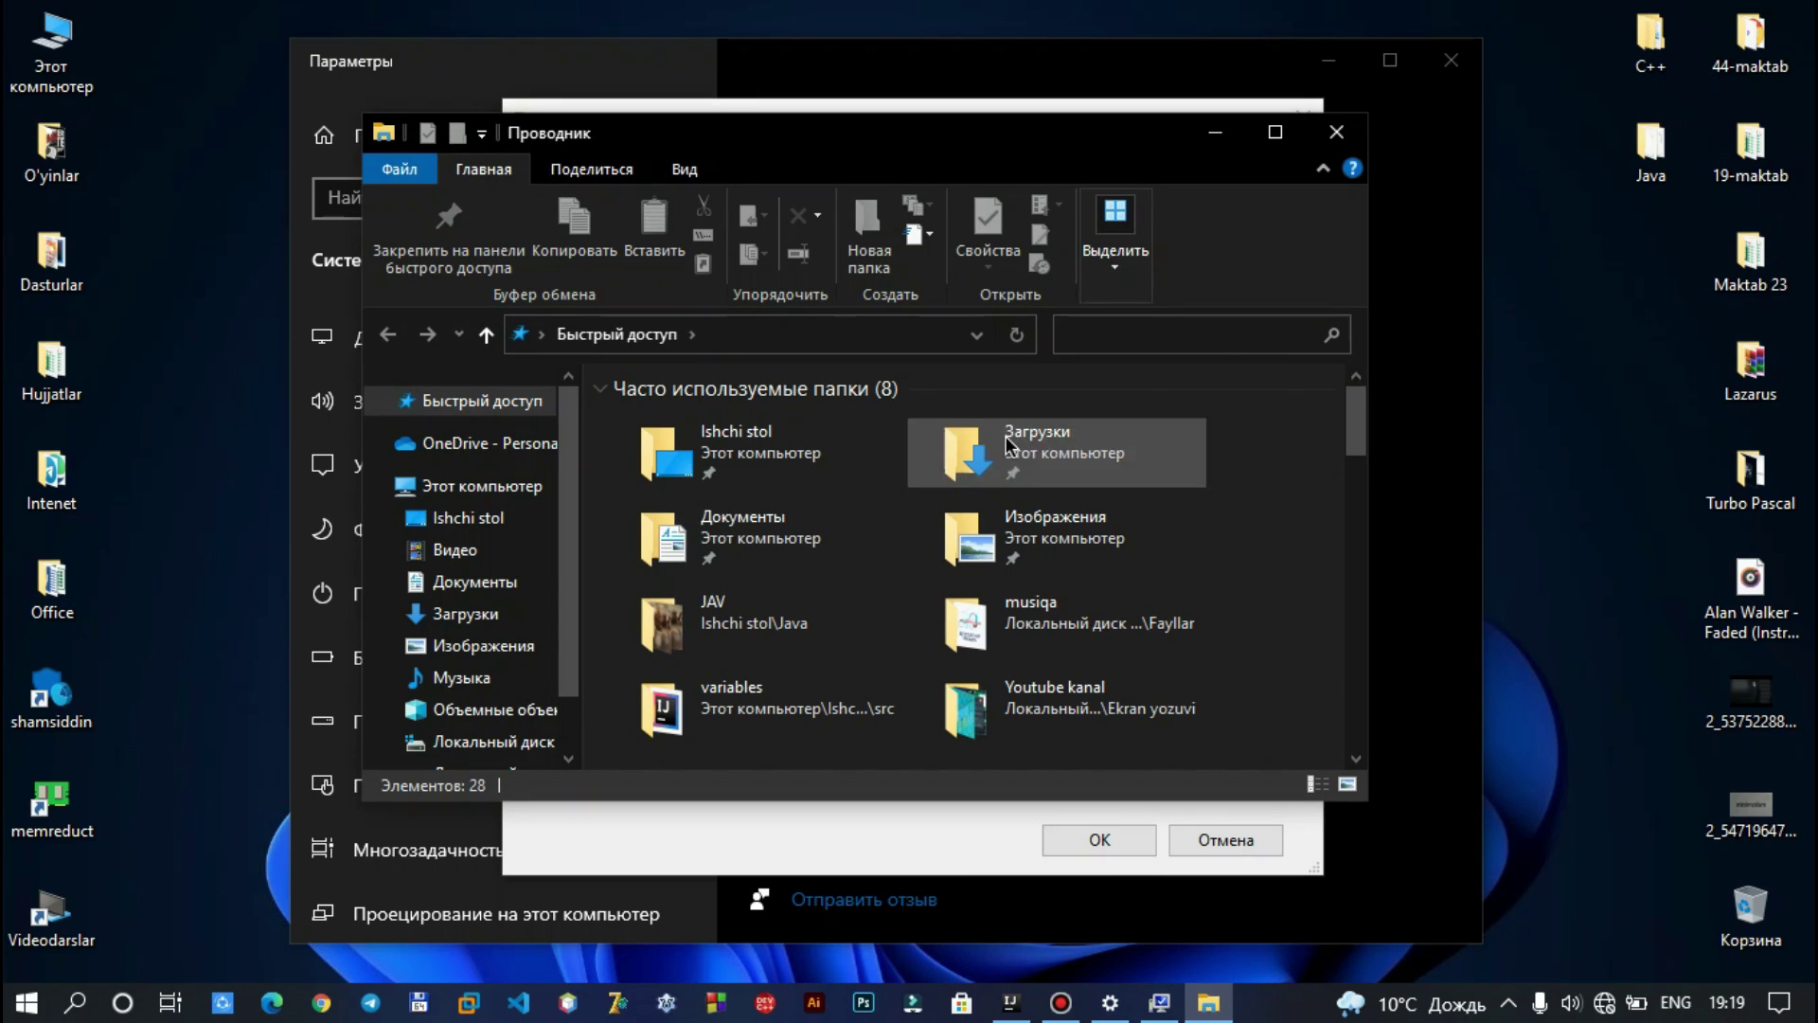
click(1324, 168)
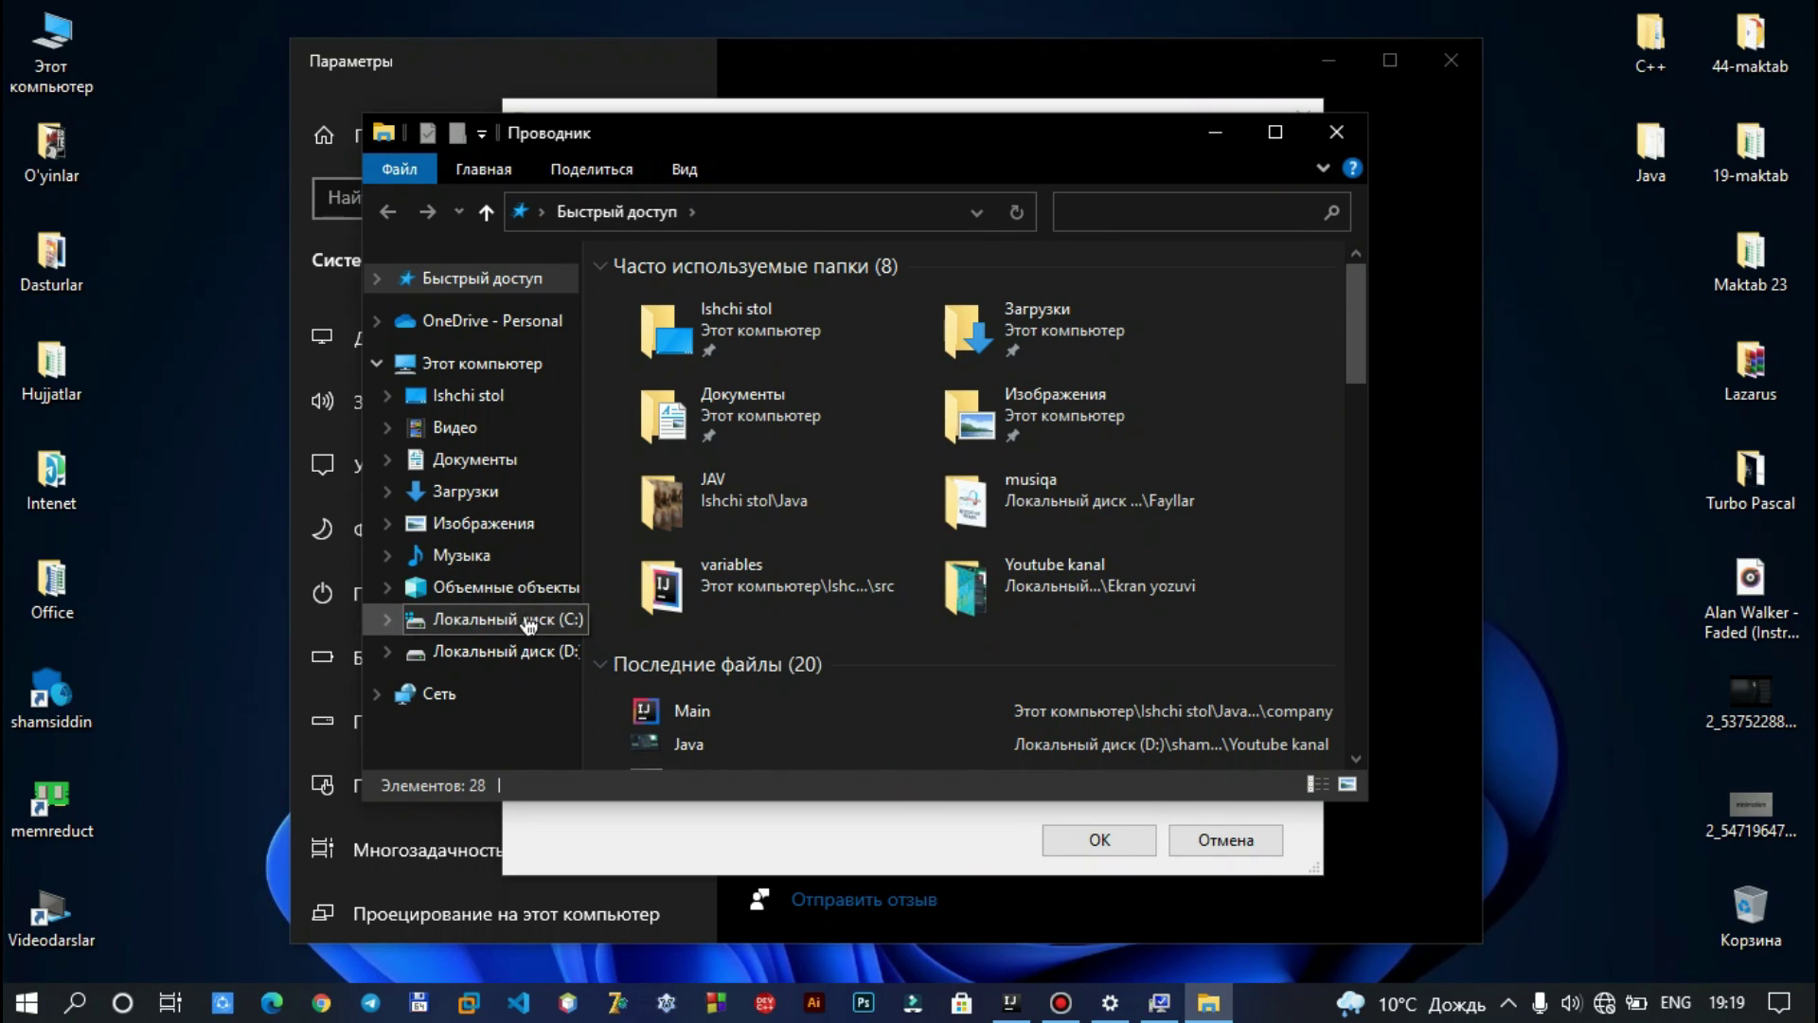
click(453, 625)
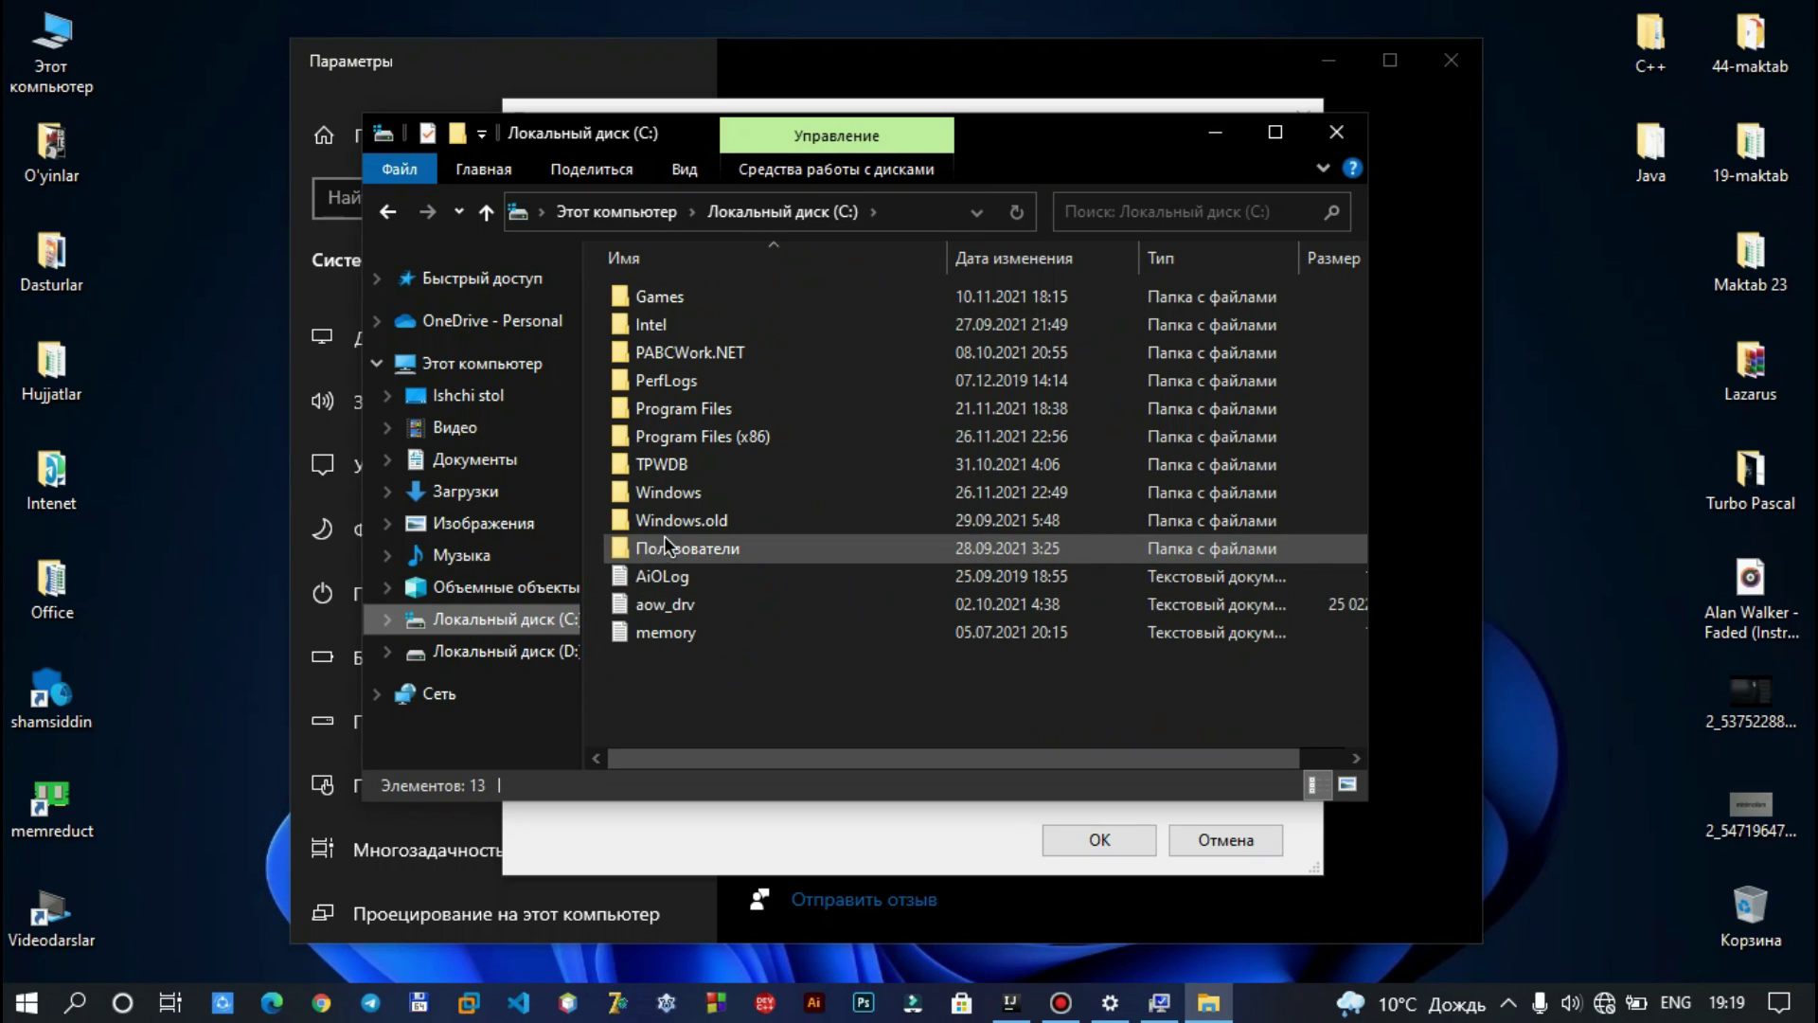
click(723, 411)
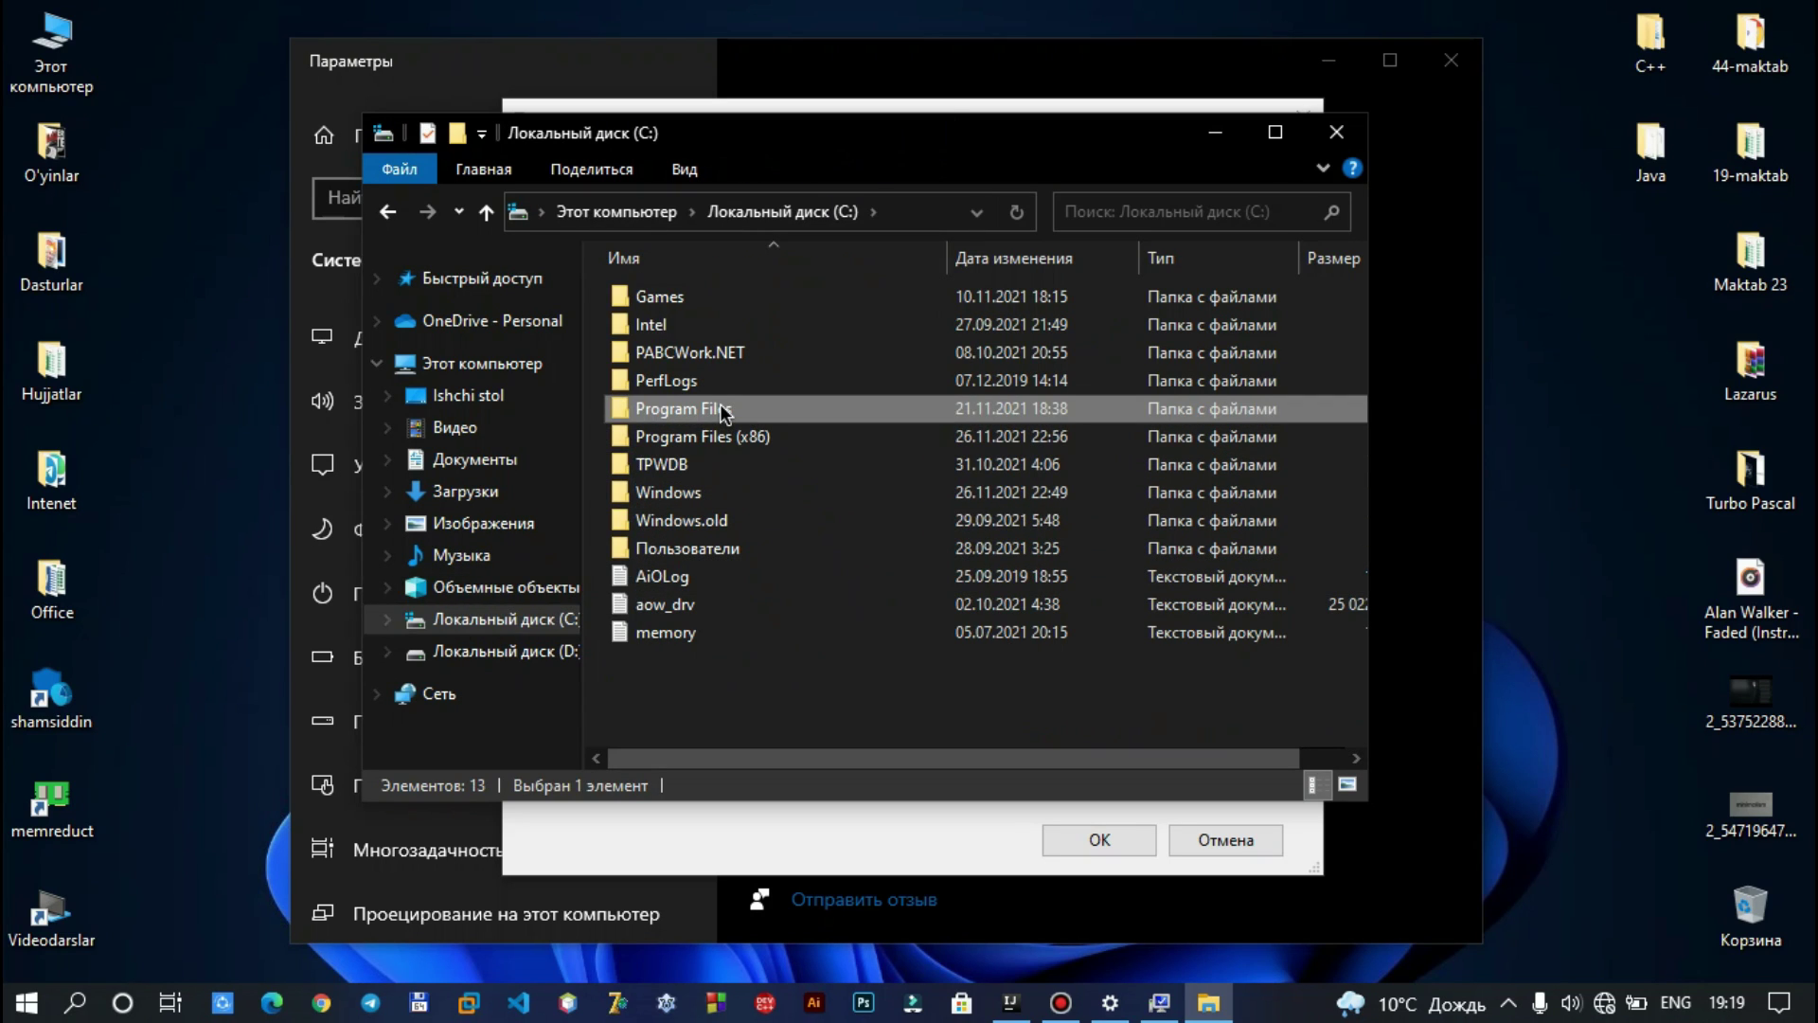
double_click(722, 410)
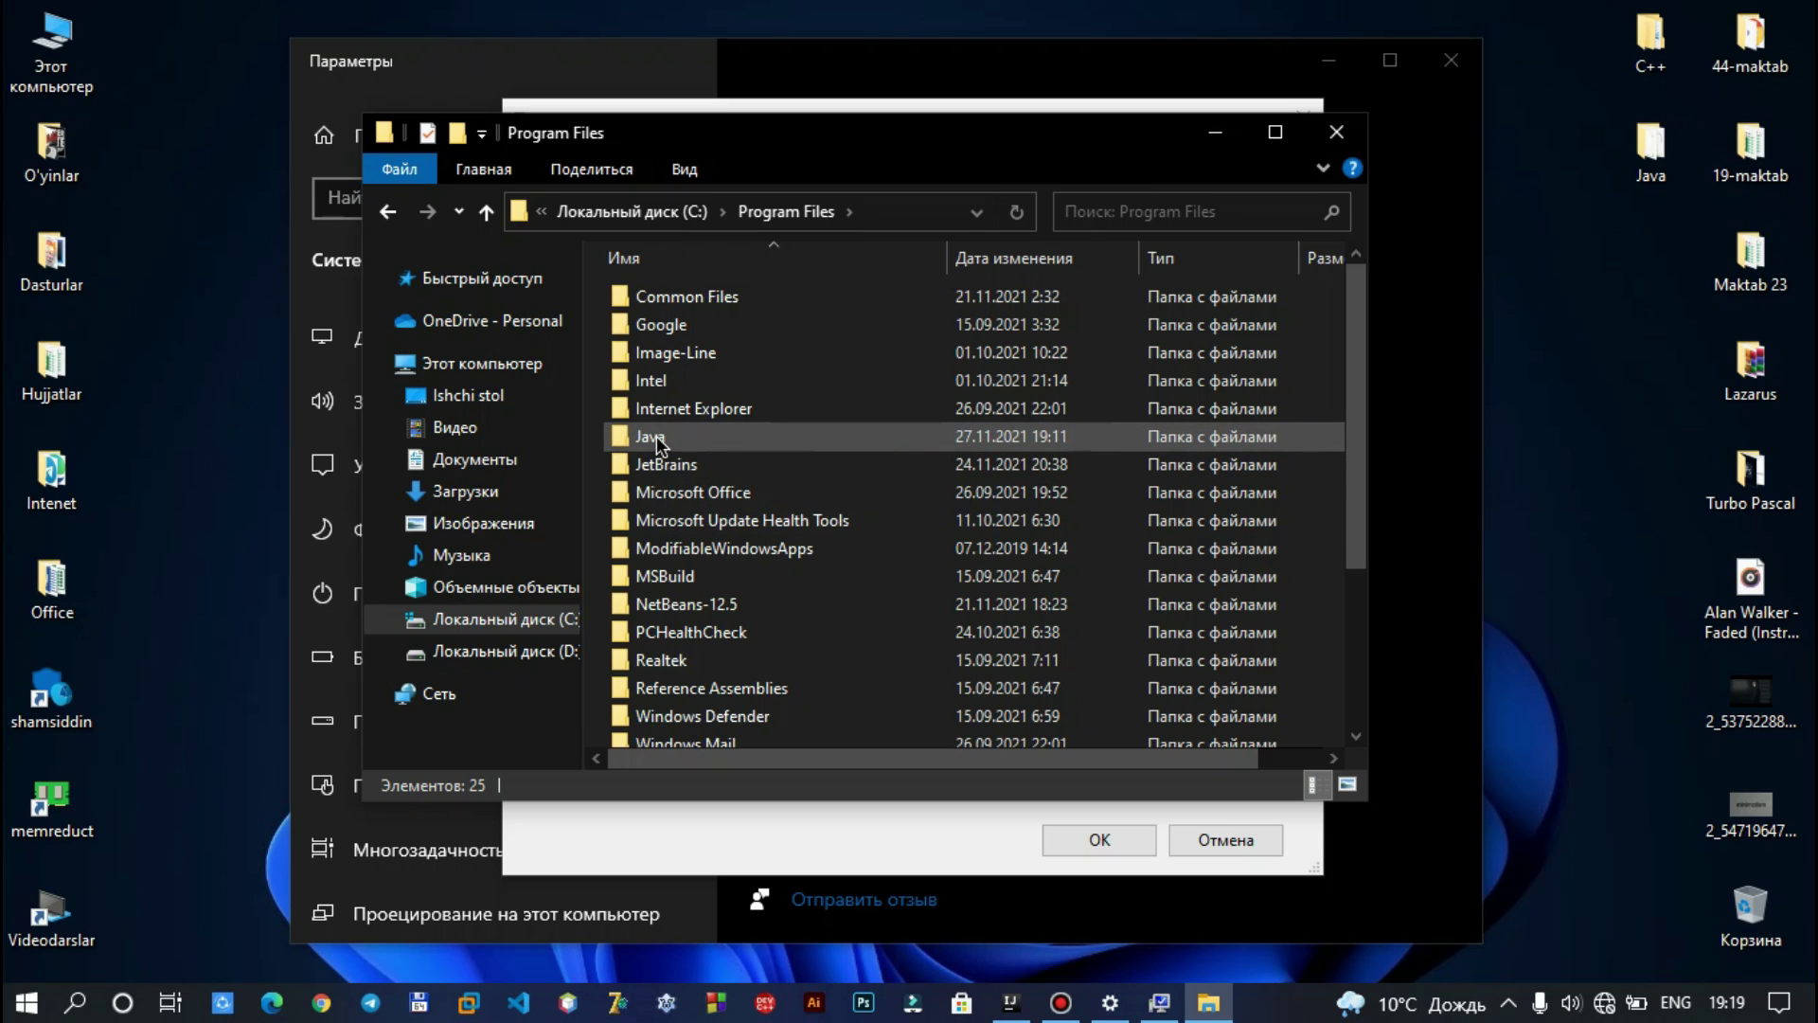
double_click(656, 435)
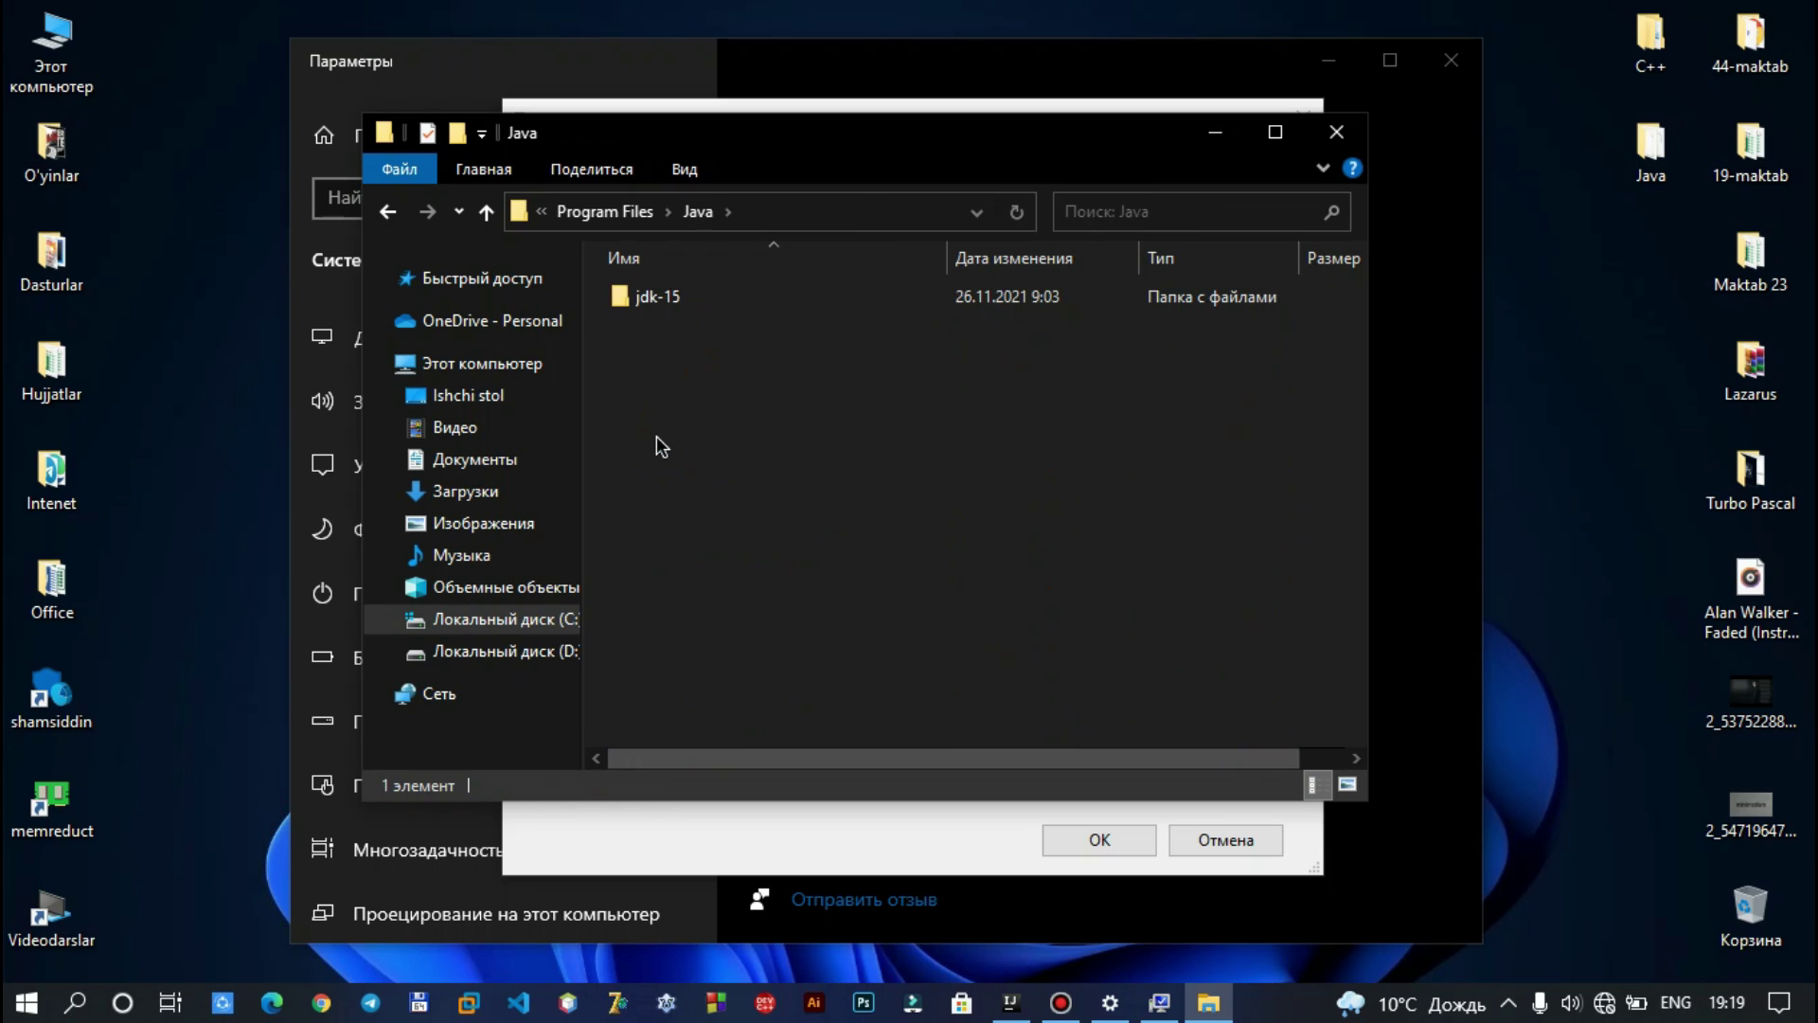
double_click(640, 300)
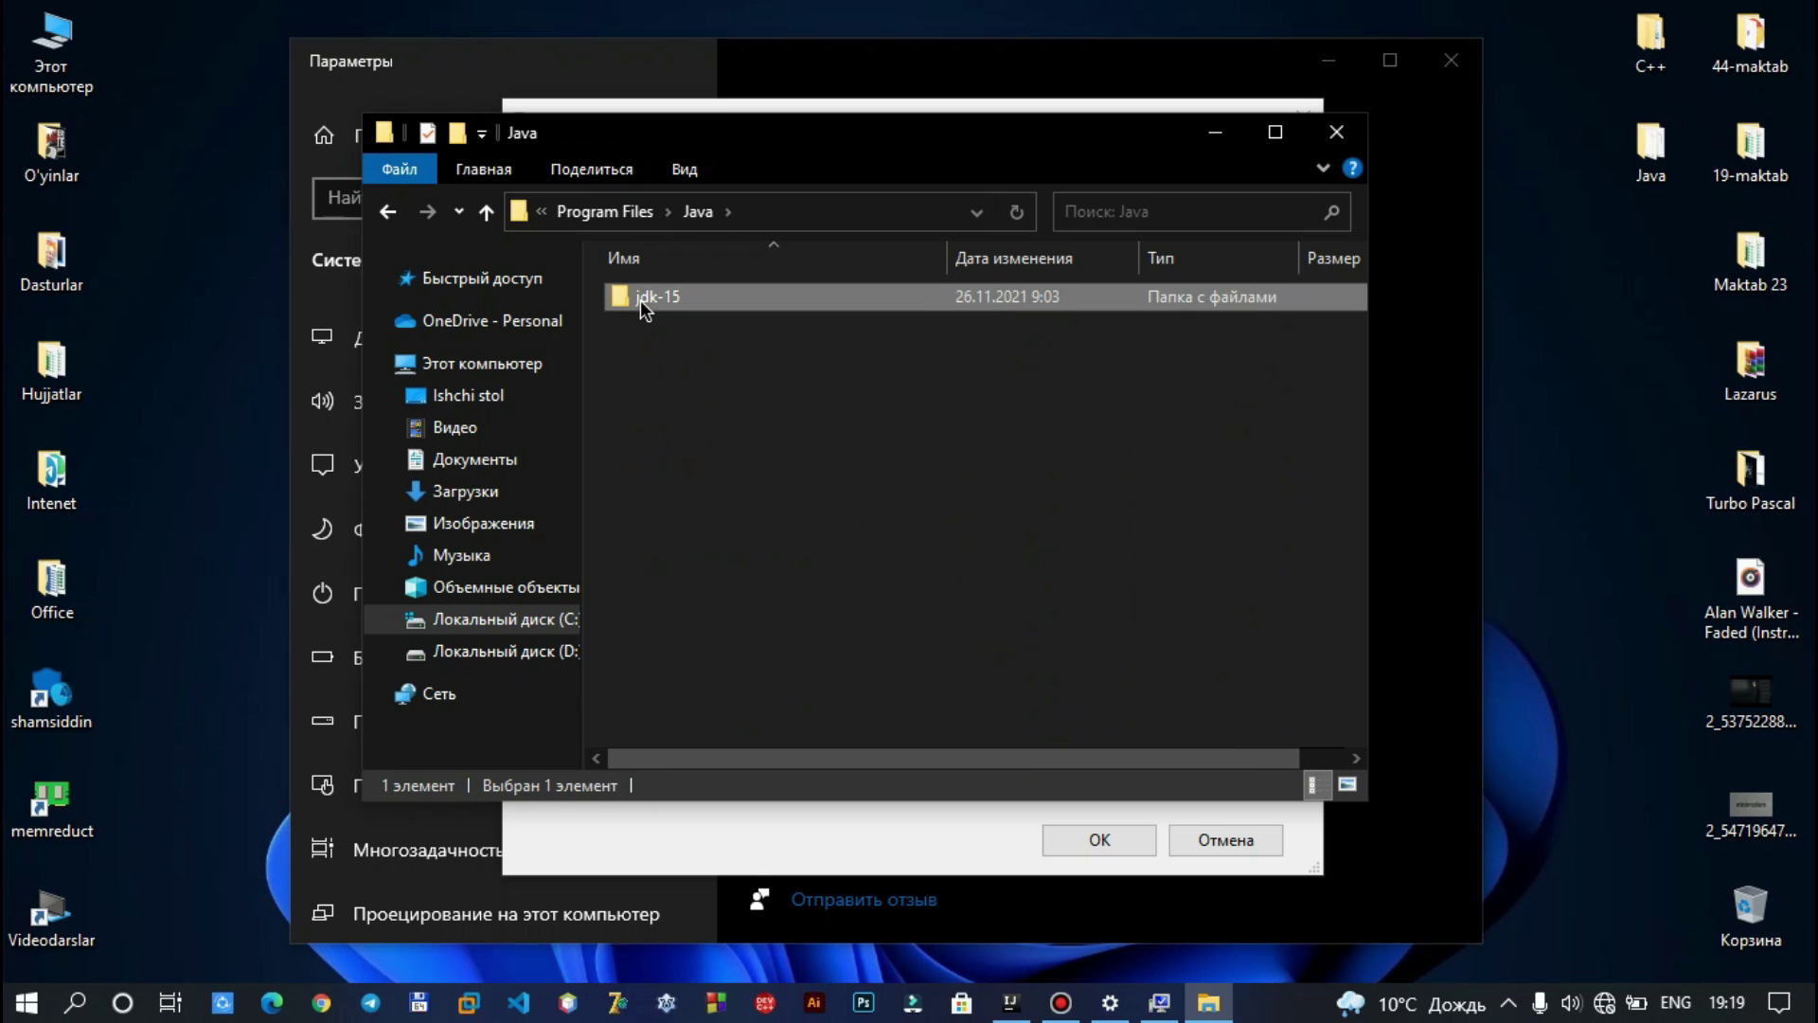
double_click(678, 297)
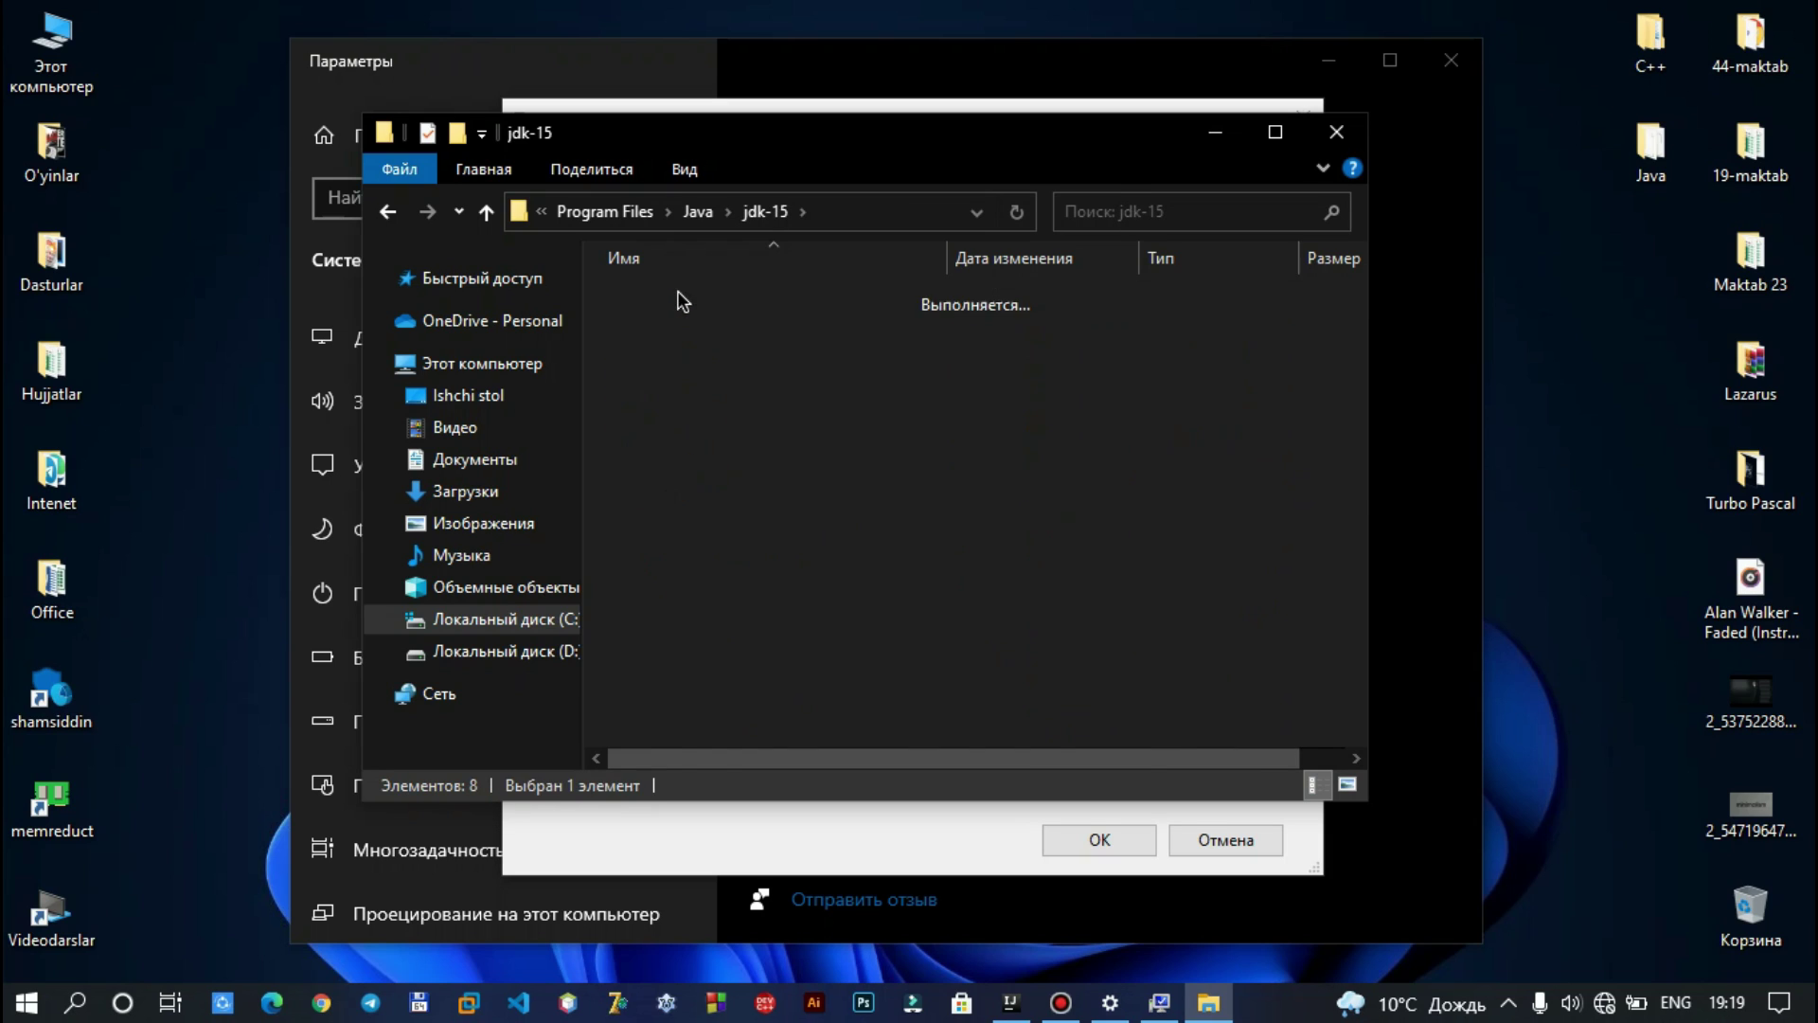
click(889, 206)
key(ctrl+c)
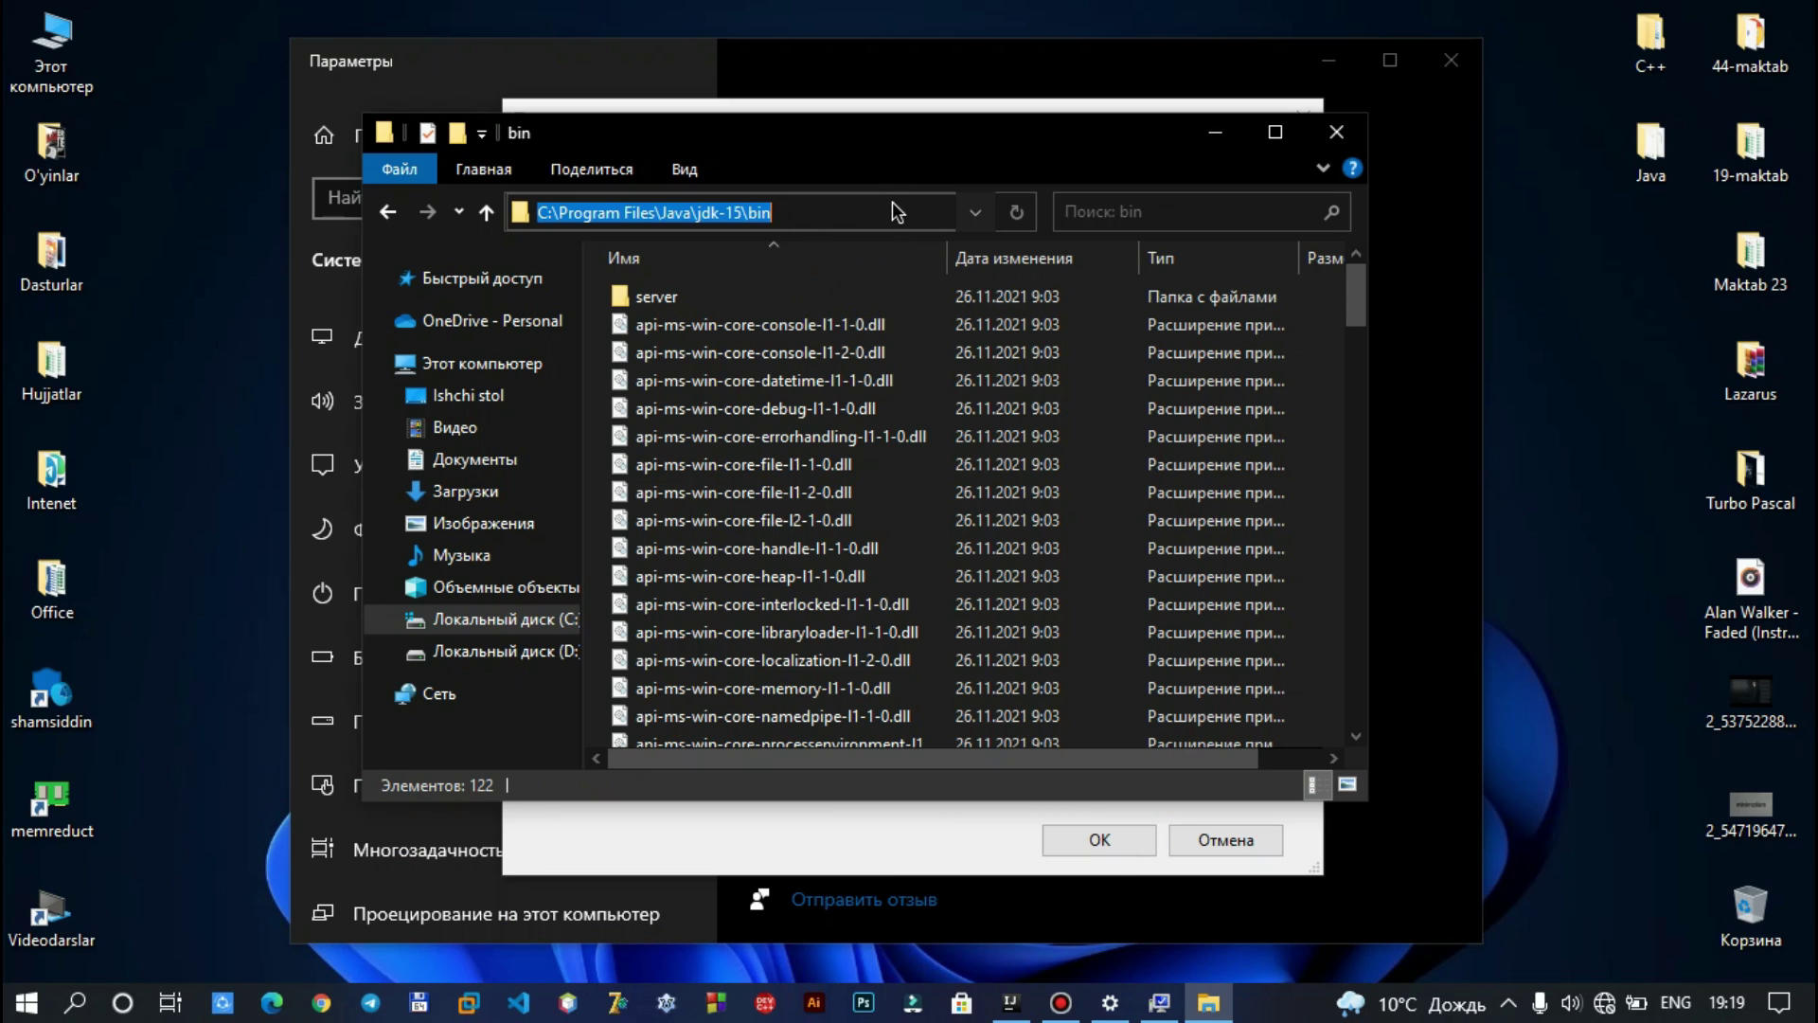
Return to the new system variable, set its value to C:\Program Files\Java\jdk-15\bin and save it.
key(alt)
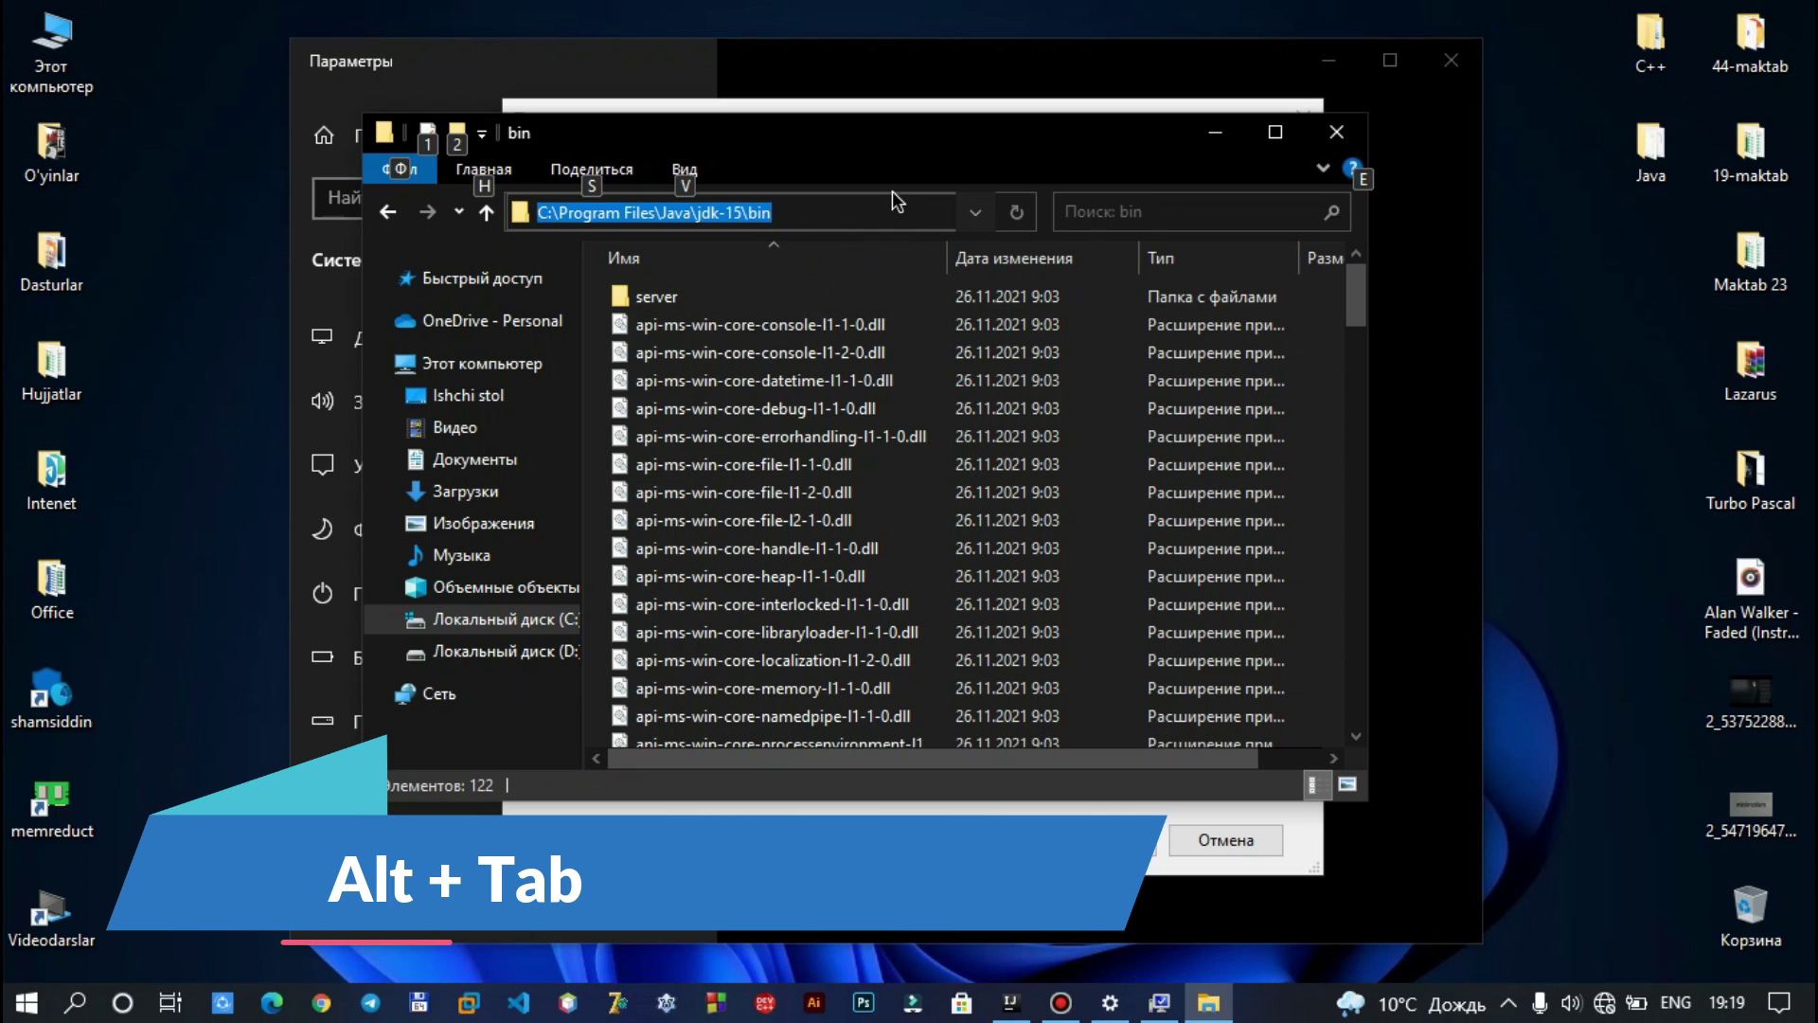
key(alt+Tab)
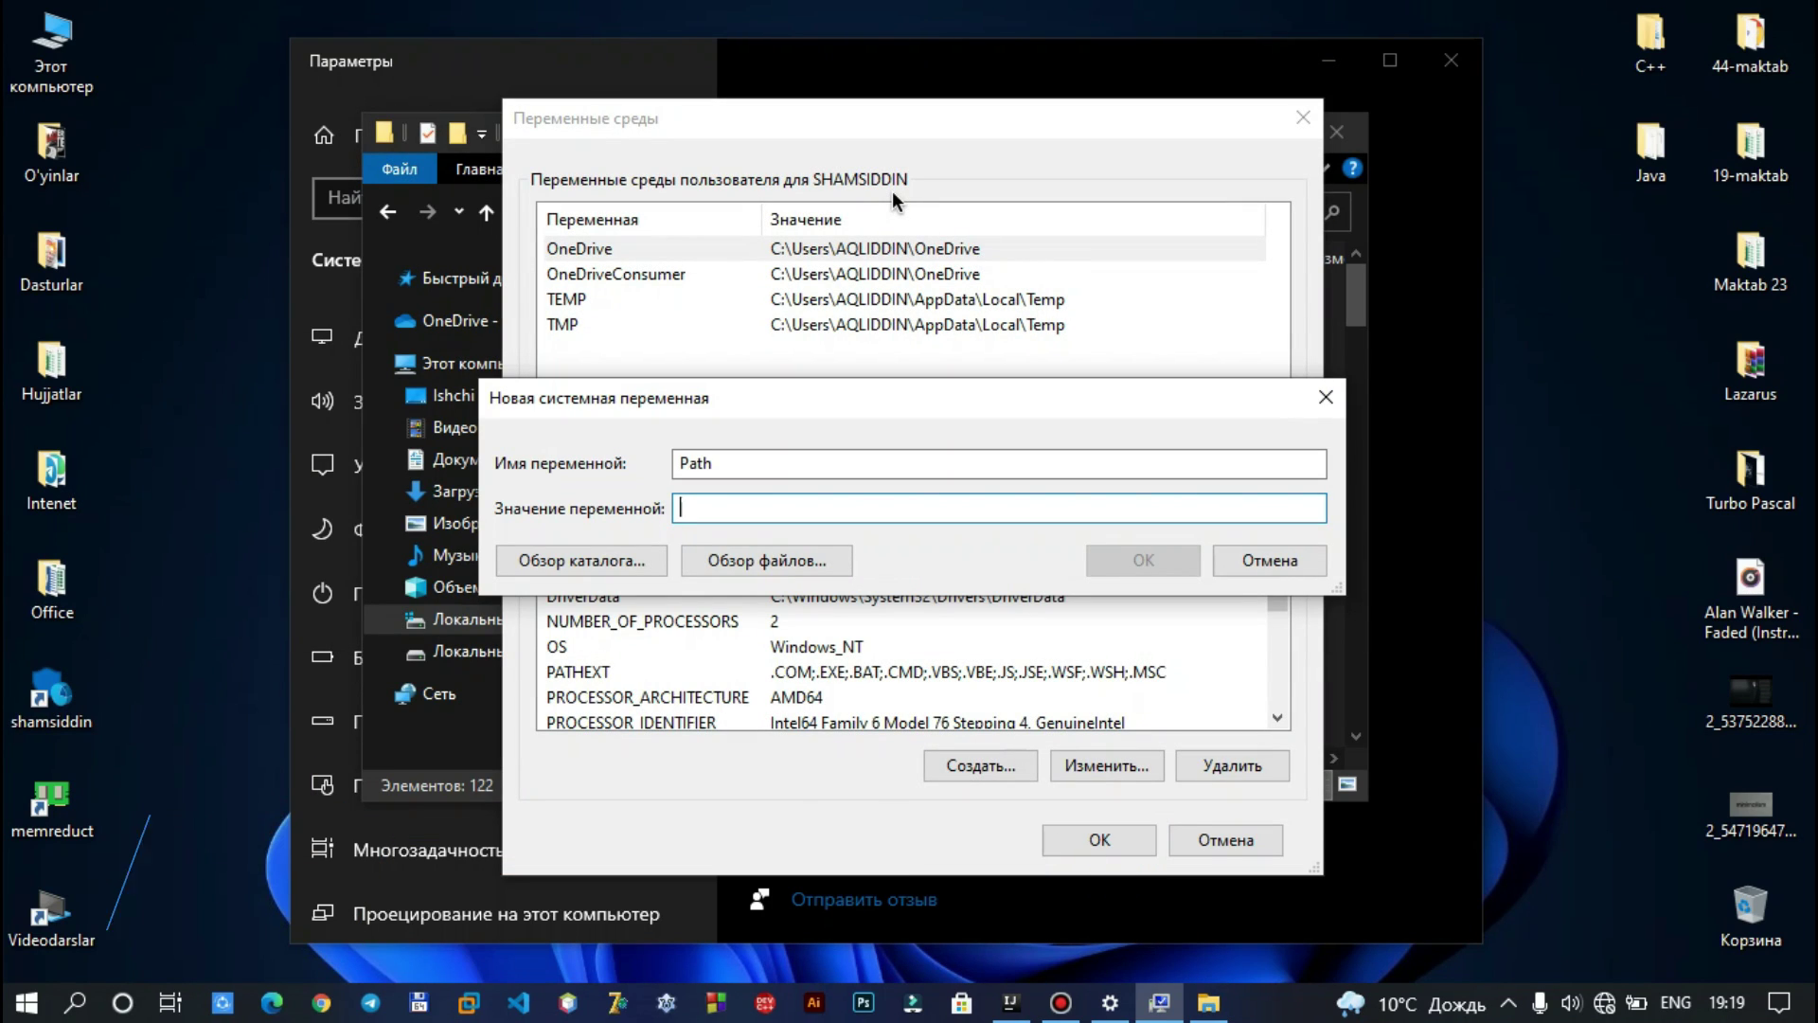
key(ctrl+v)
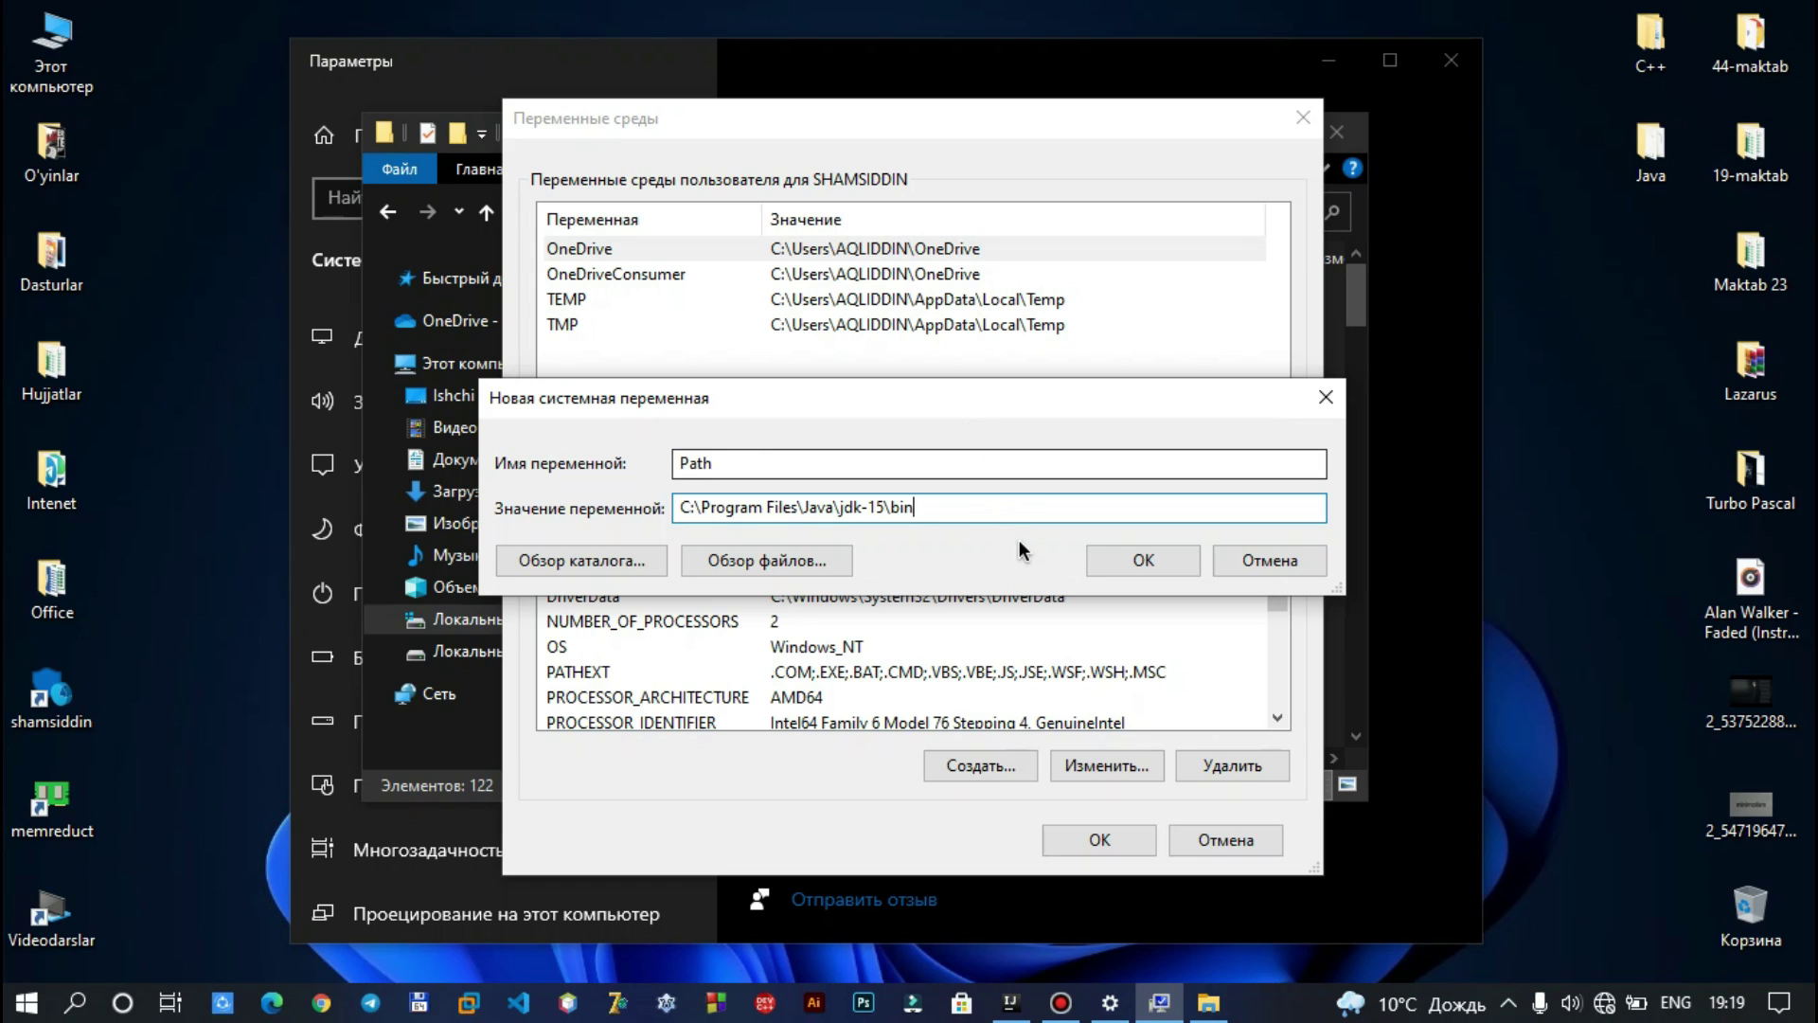
click(1141, 561)
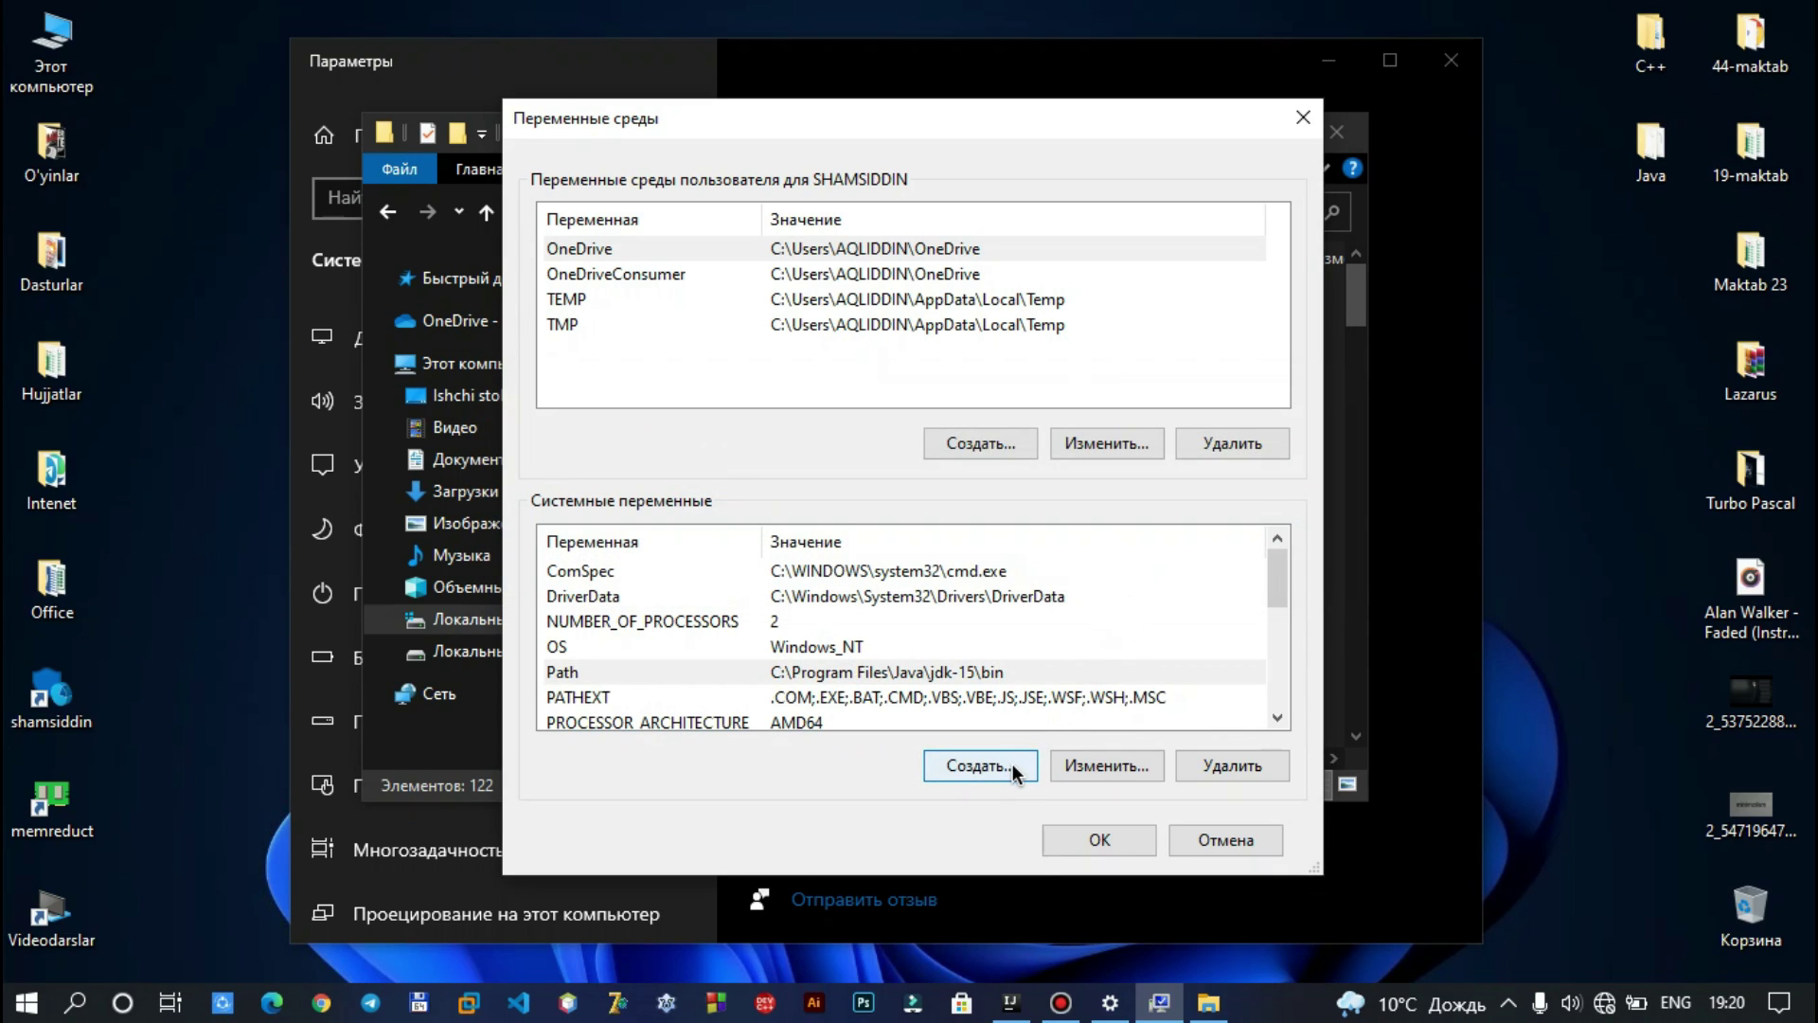
Create a system variable named JAVA_HOME with the value C:\Program Files\Java\jdk-15.
click(972, 767)
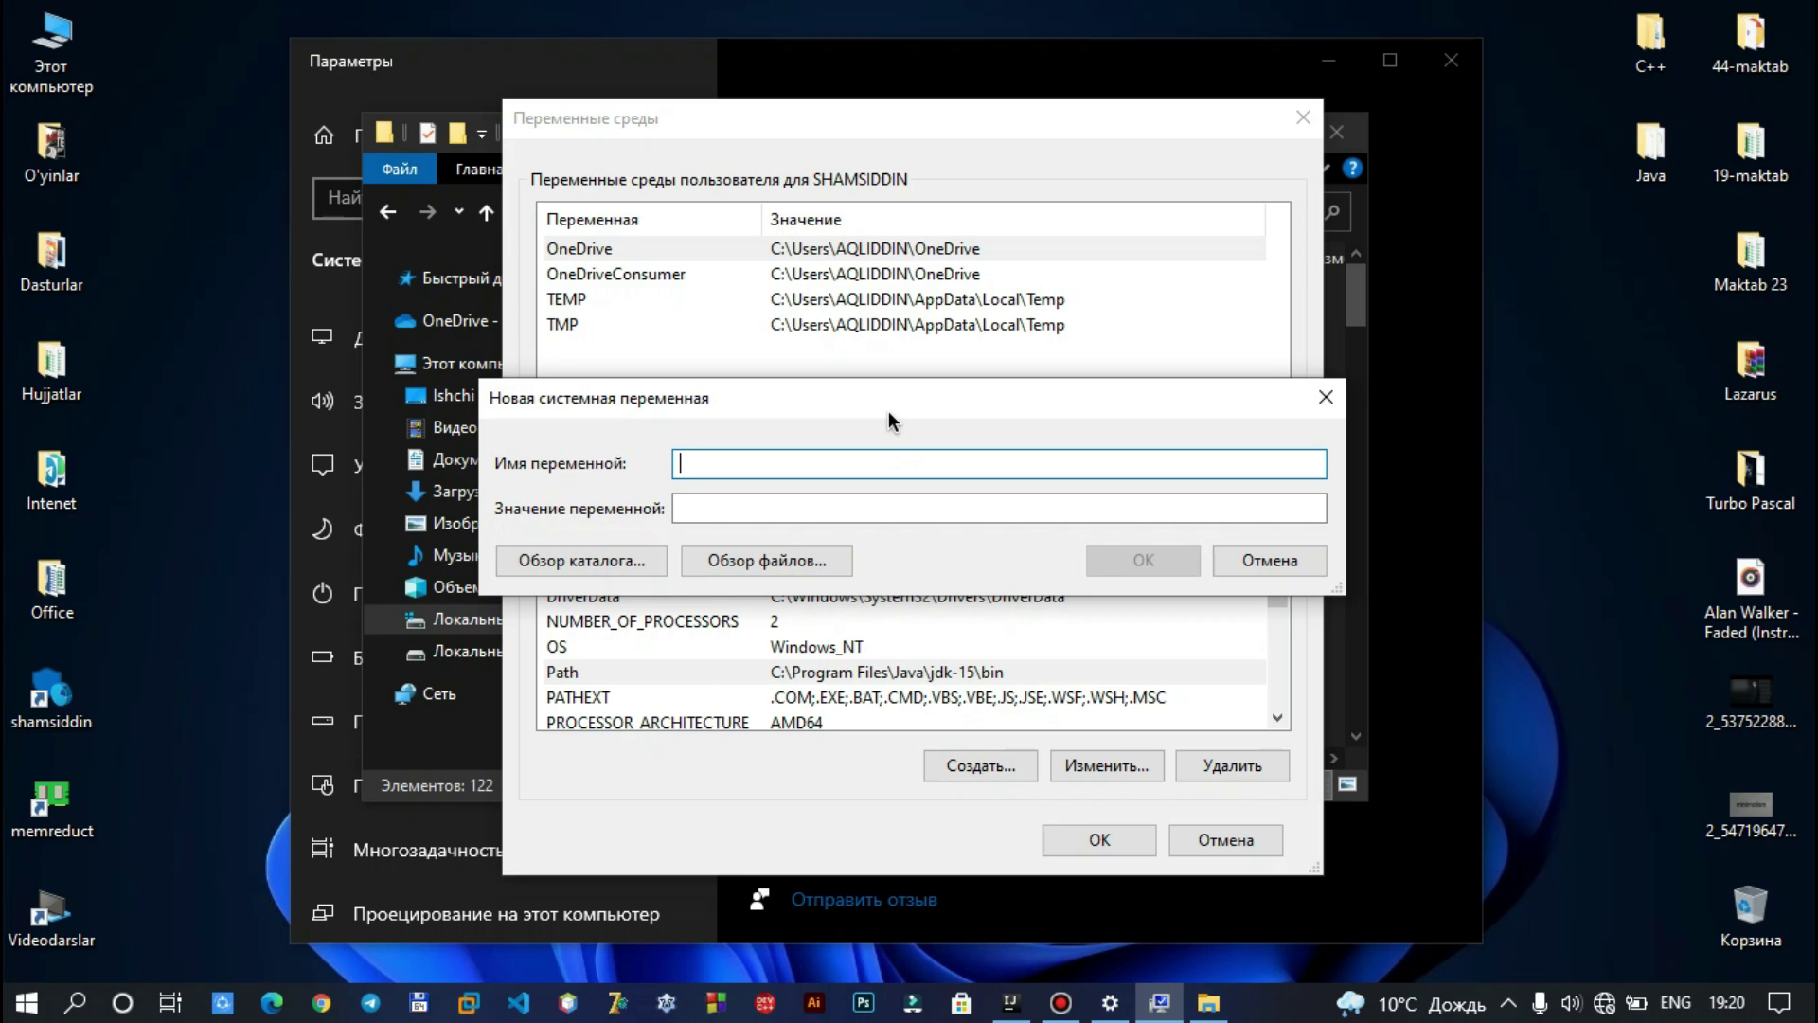
text(JAVA_HOME)
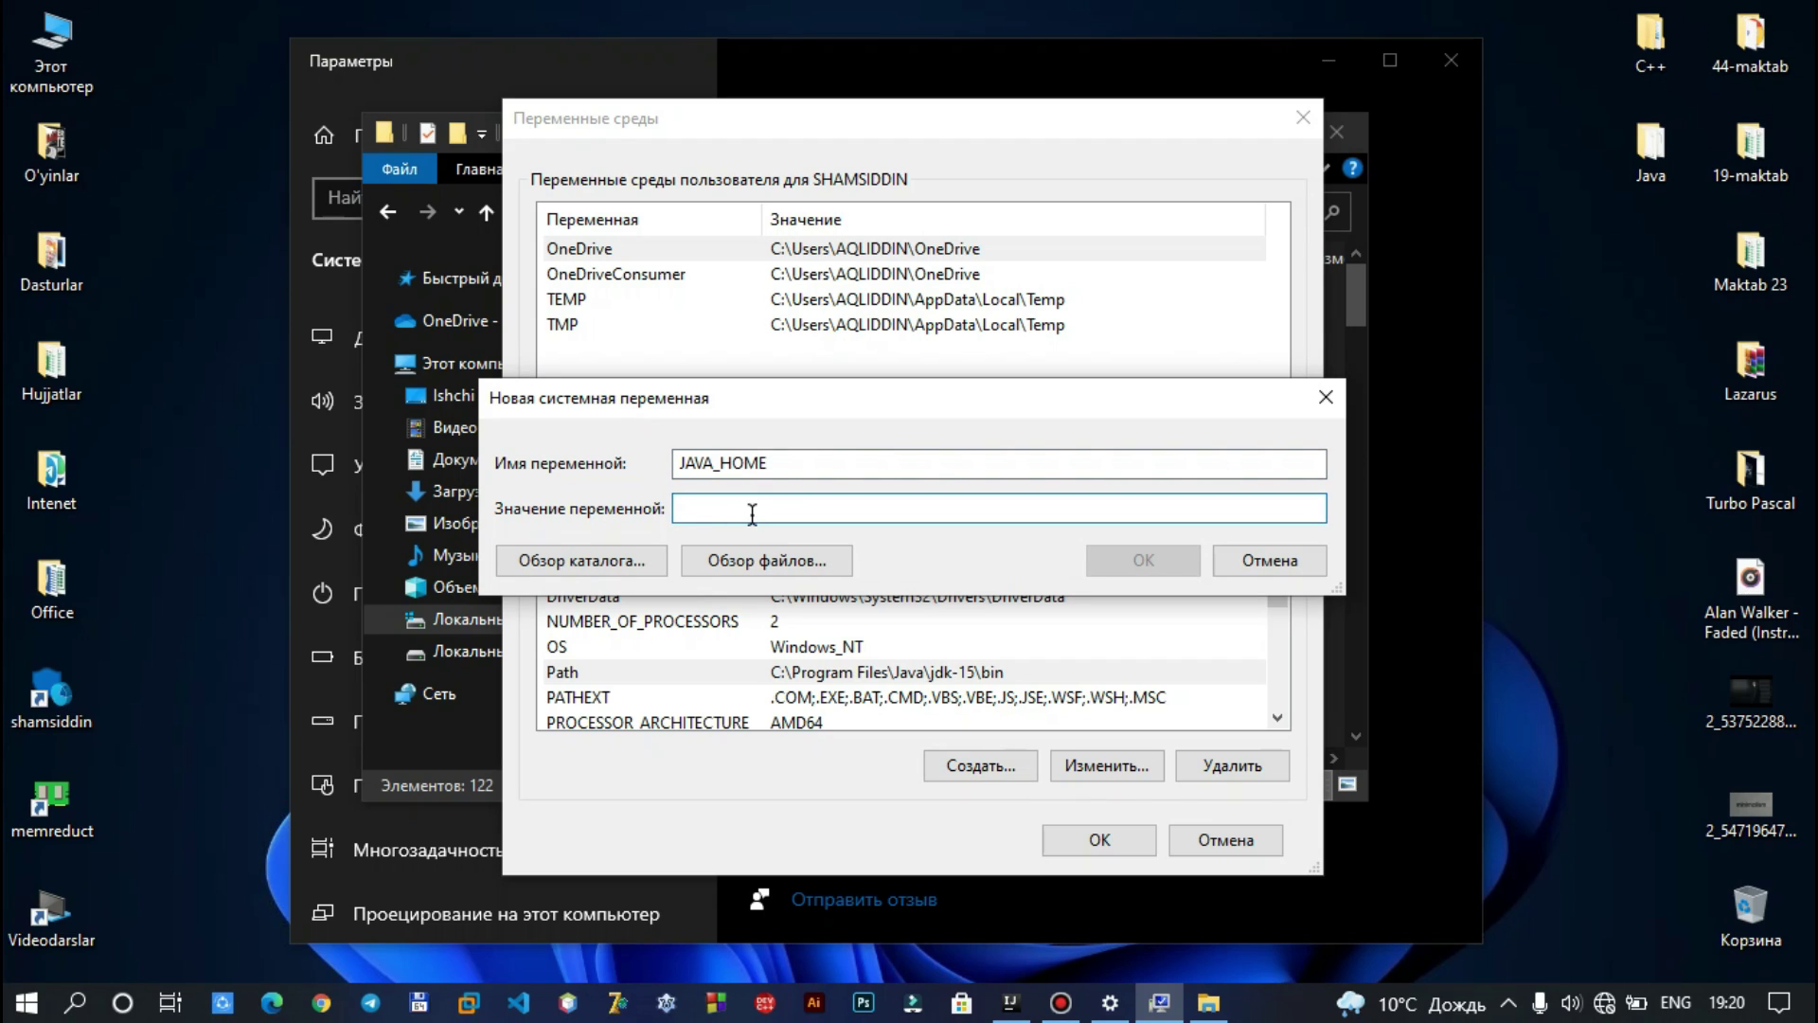
key(ctrl+v)
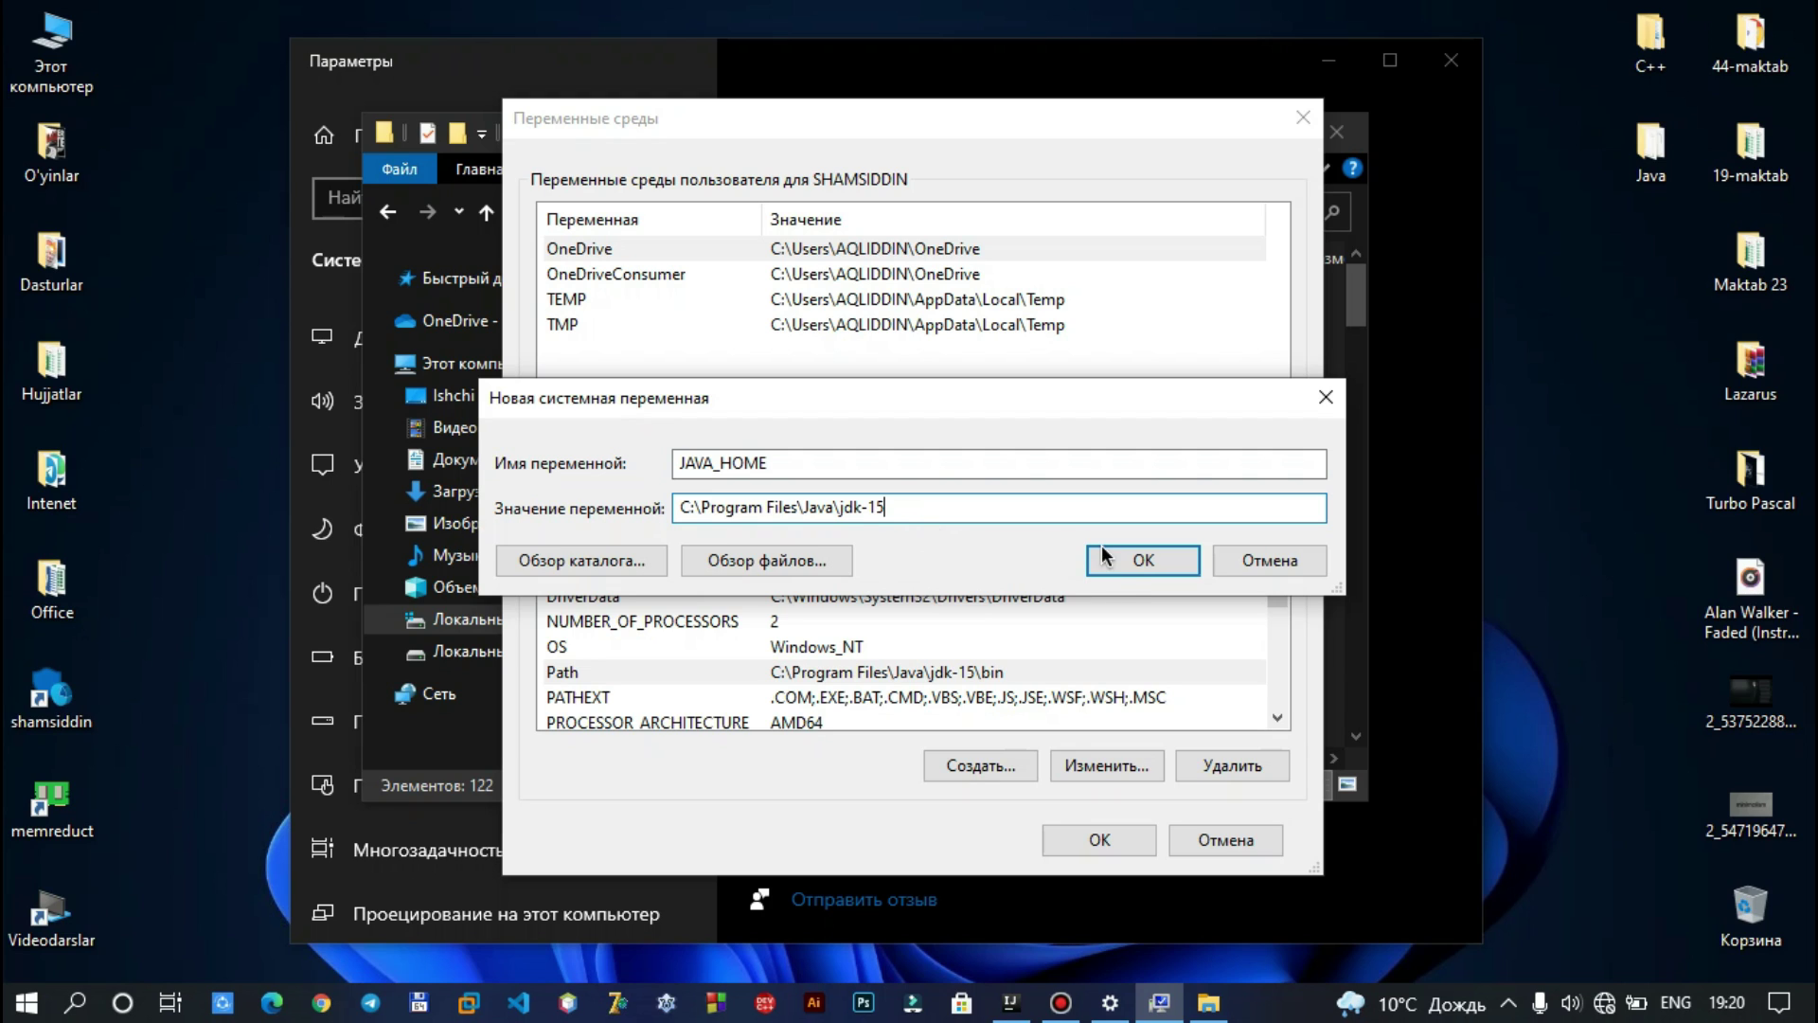
click(1126, 566)
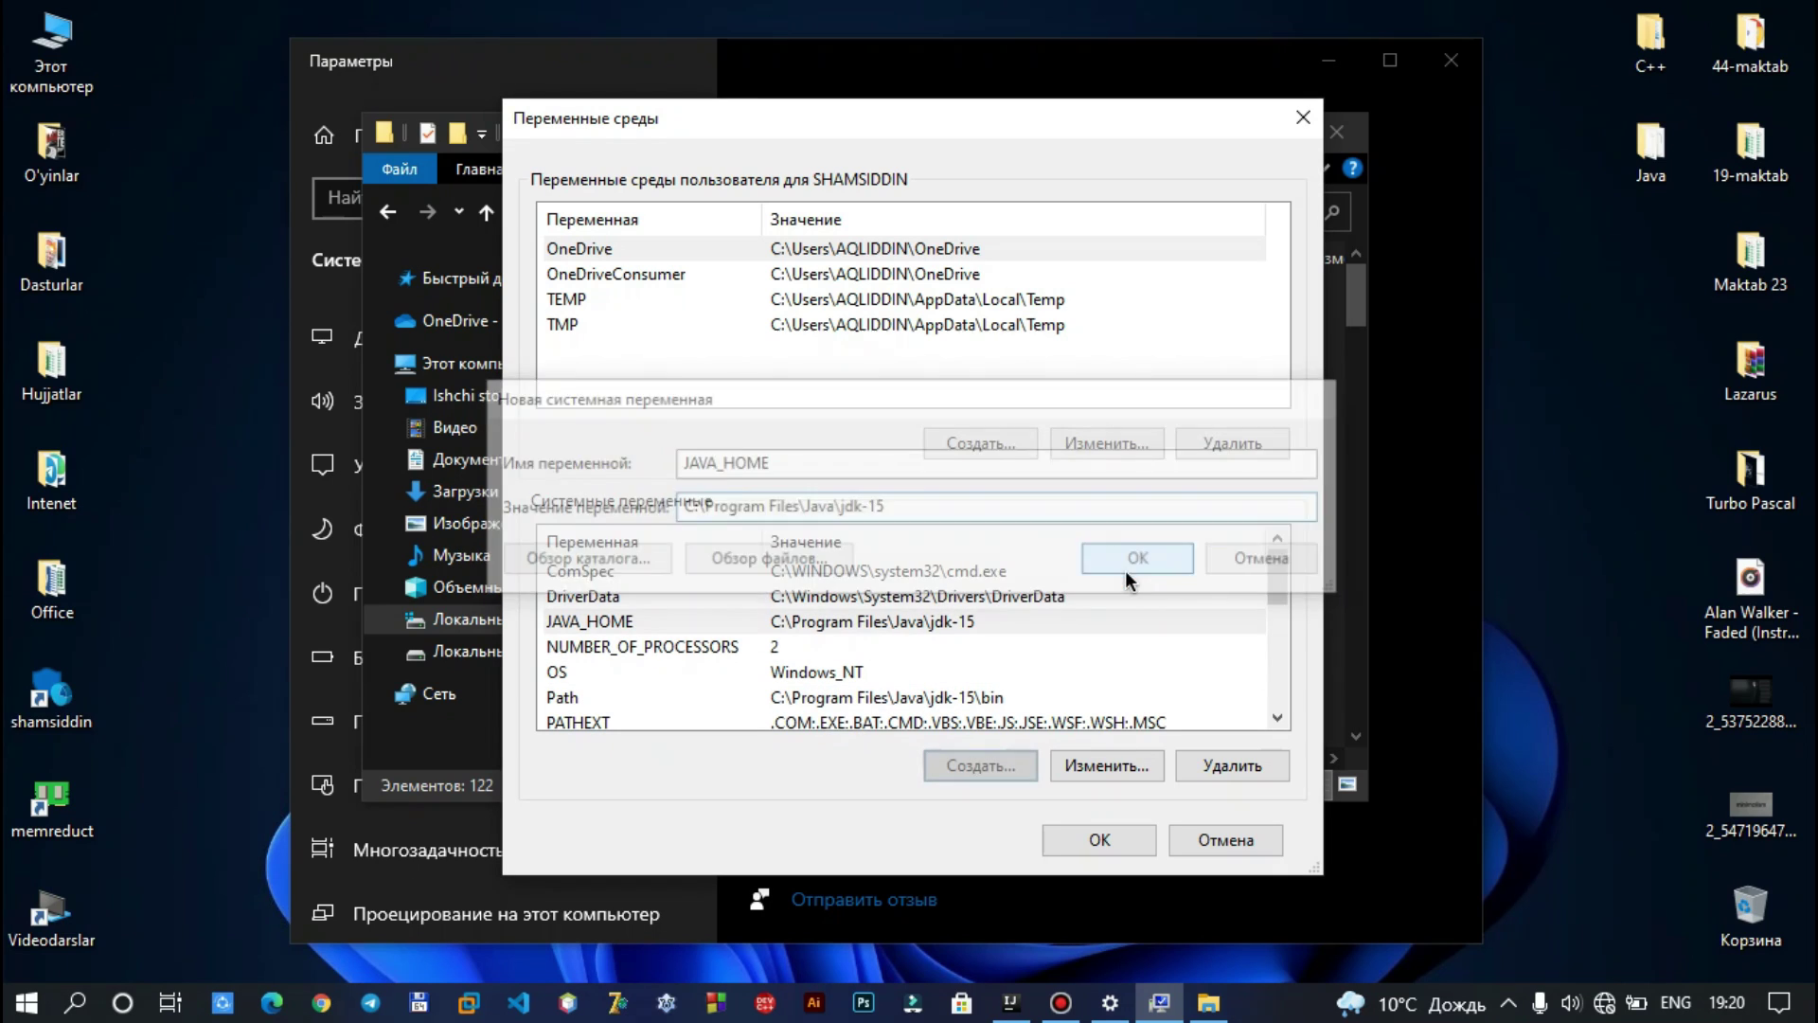
Apply the environment variable and system property changes, and close the remaining File Explorer and Settings windows.
click(1118, 851)
click(895, 818)
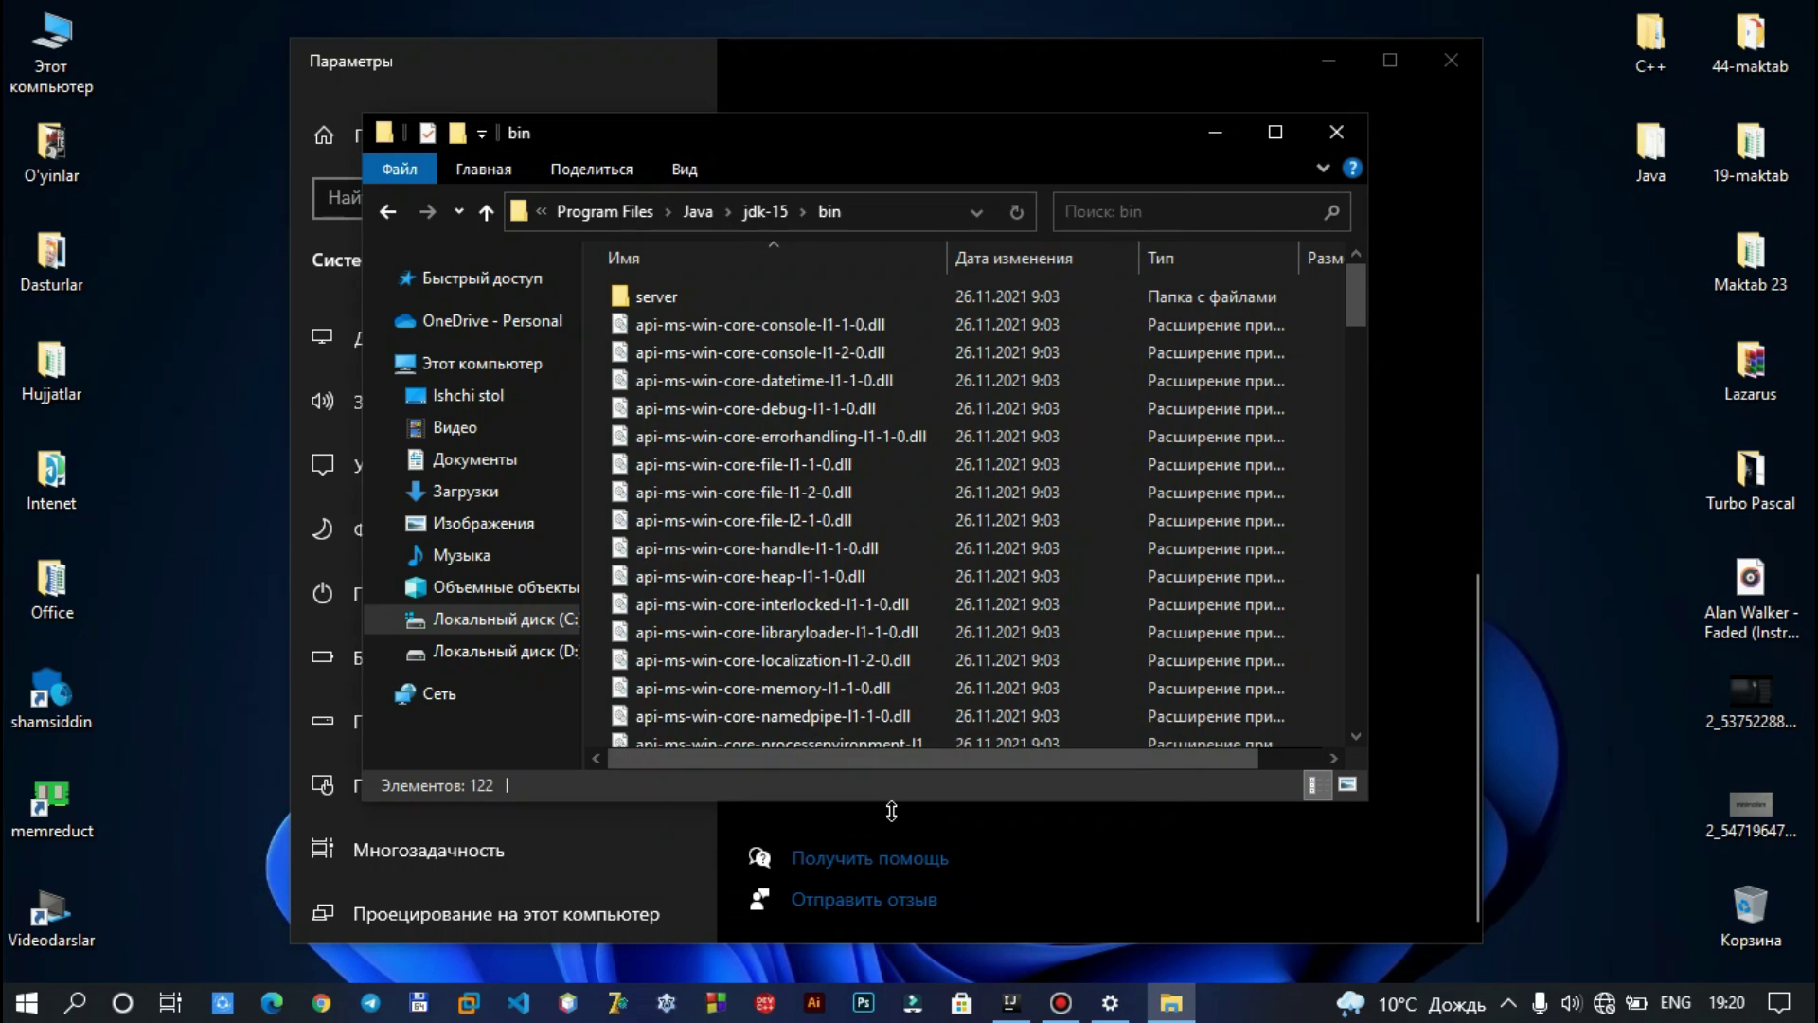
click(1336, 132)
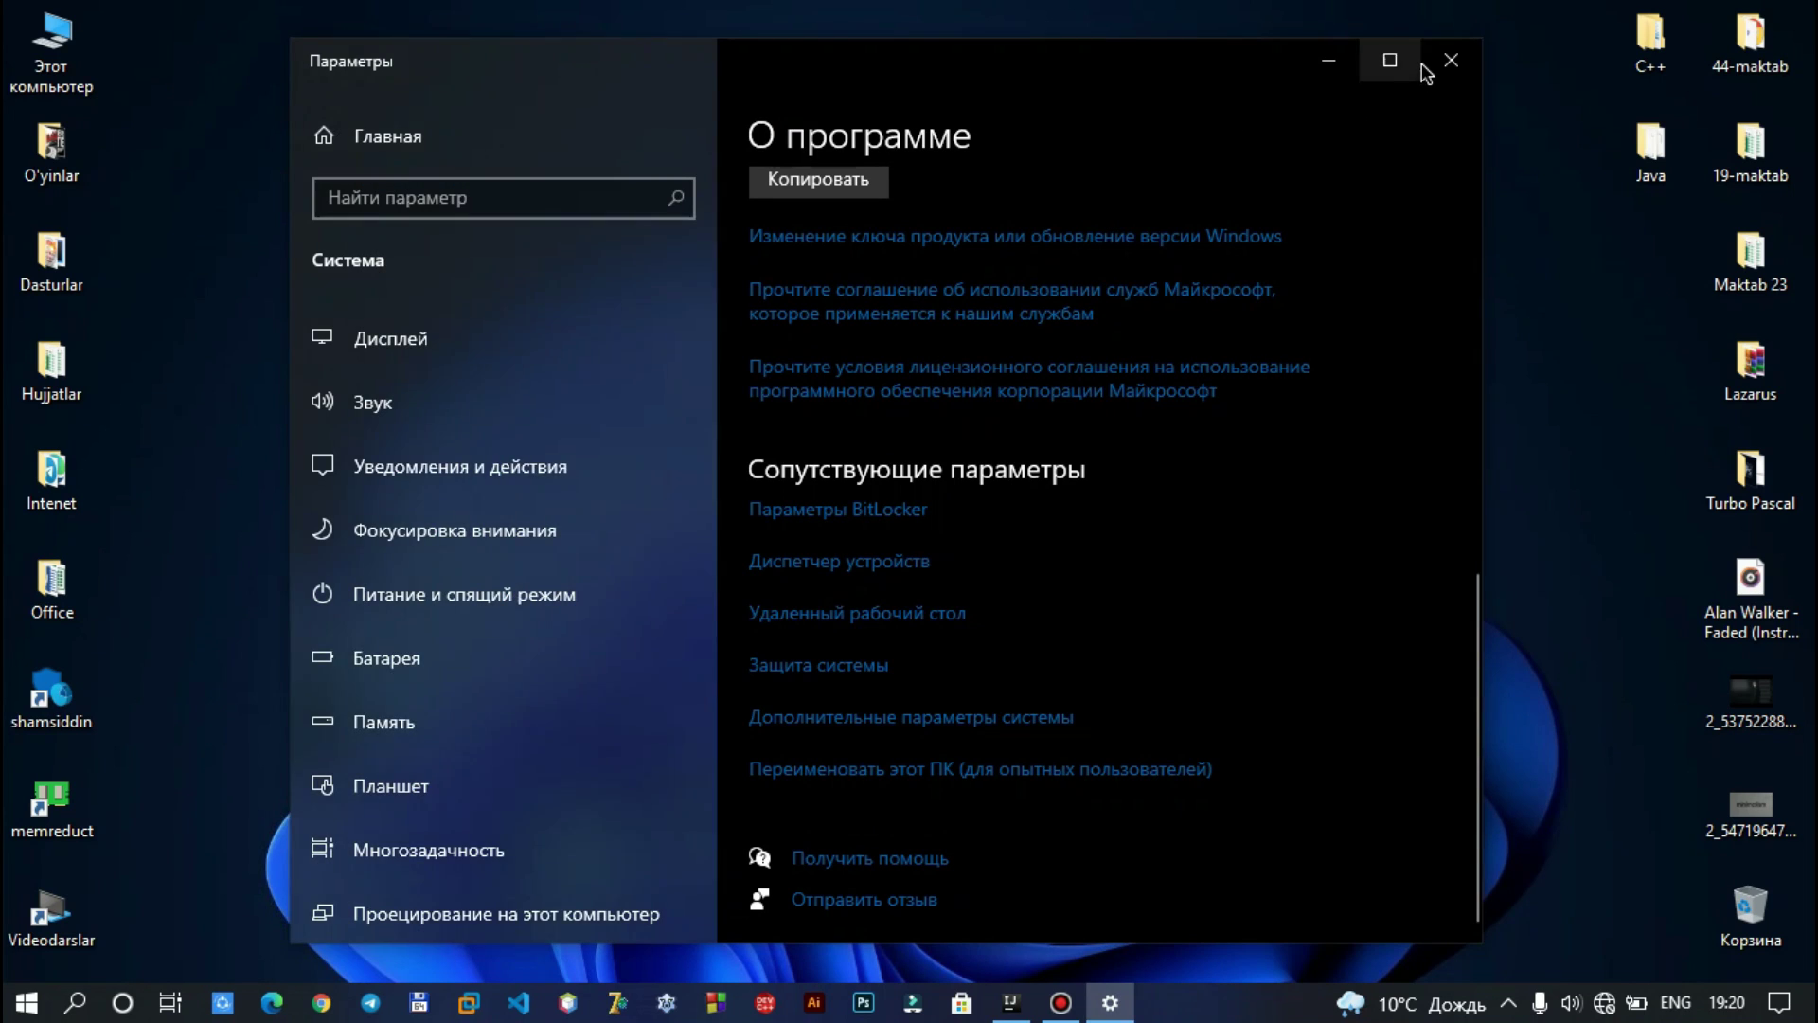
click(1451, 60)
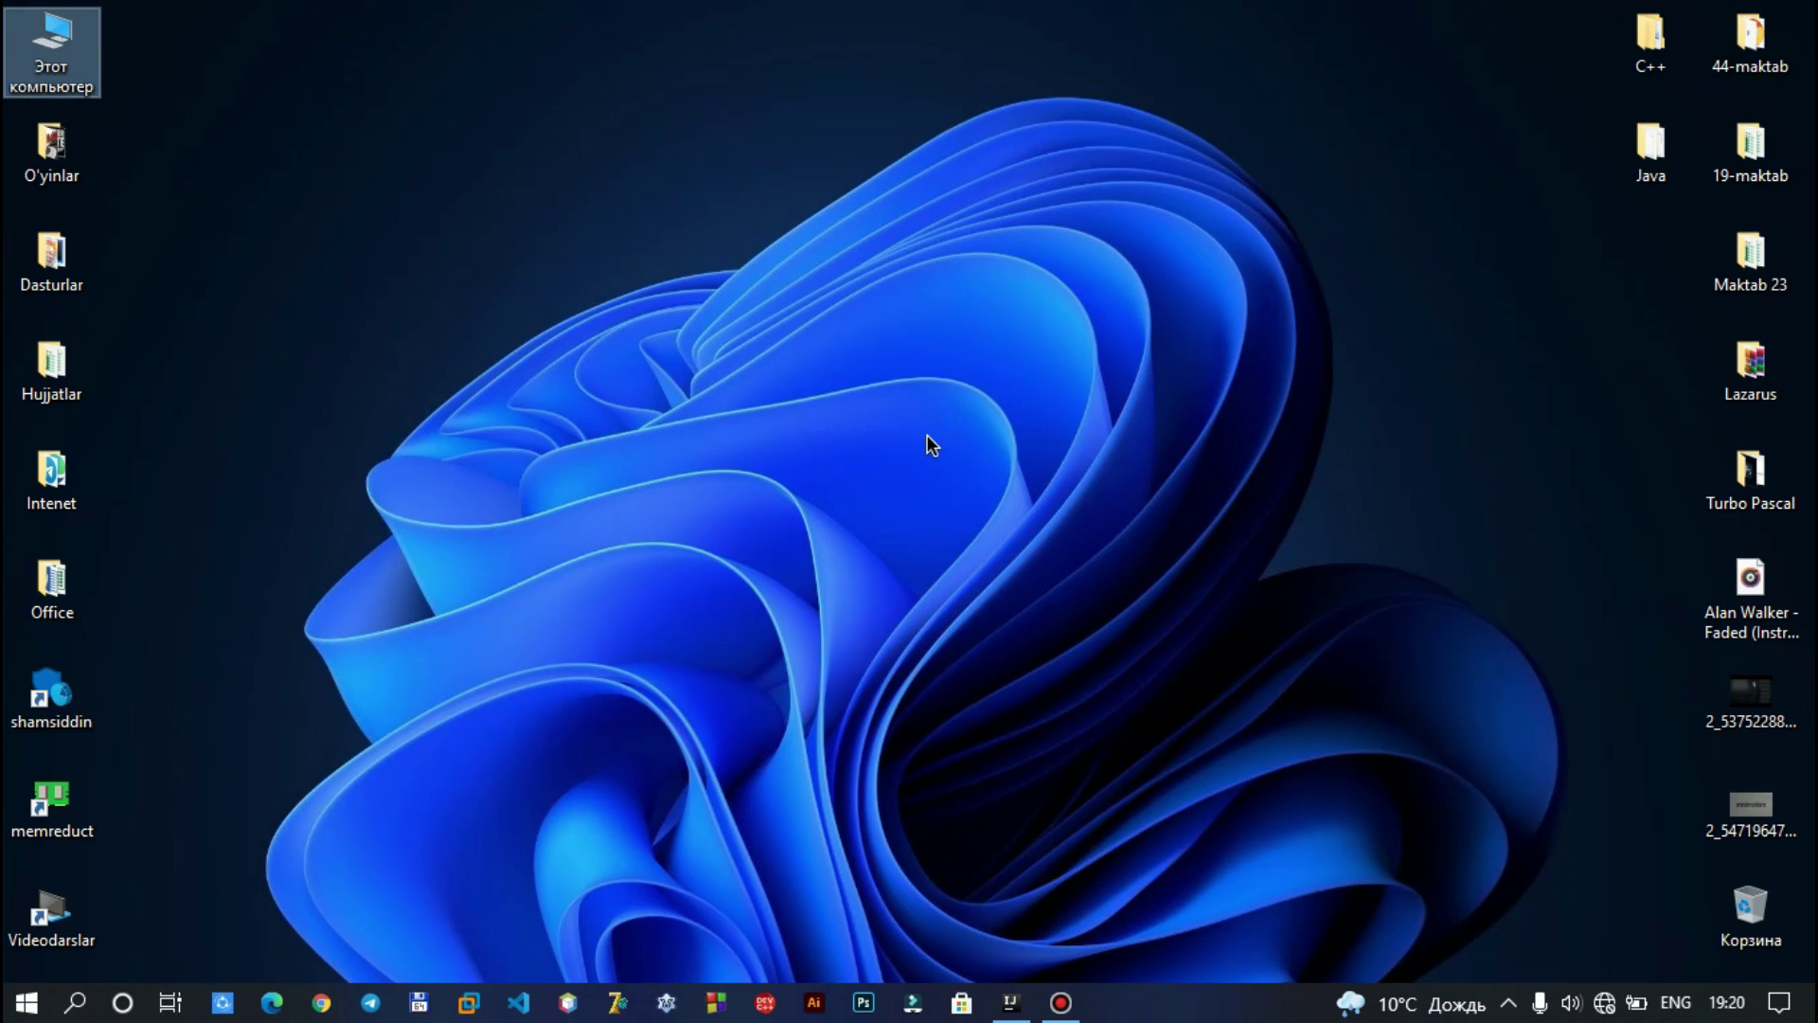
Open Command Prompt through the Run dialog with cmd and check the Java installation using java -version.
key(super+r)
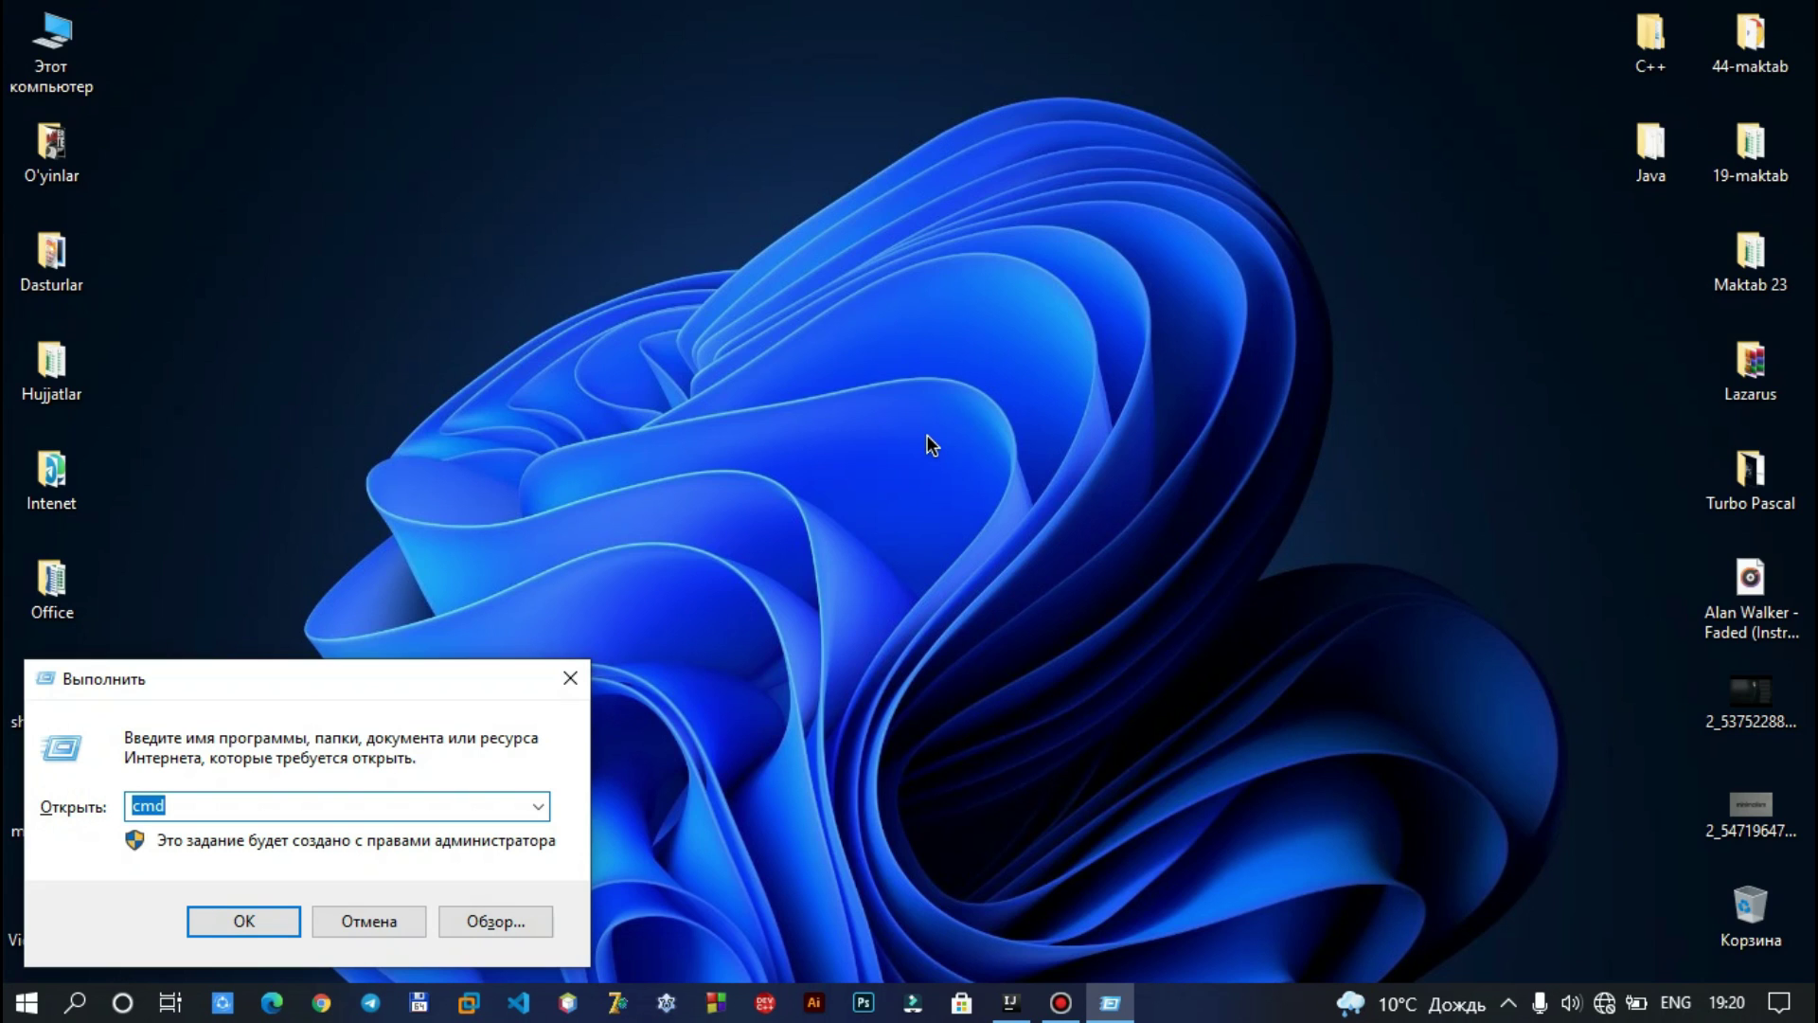
key(BackSpace)
text(cmd)
key(Return)
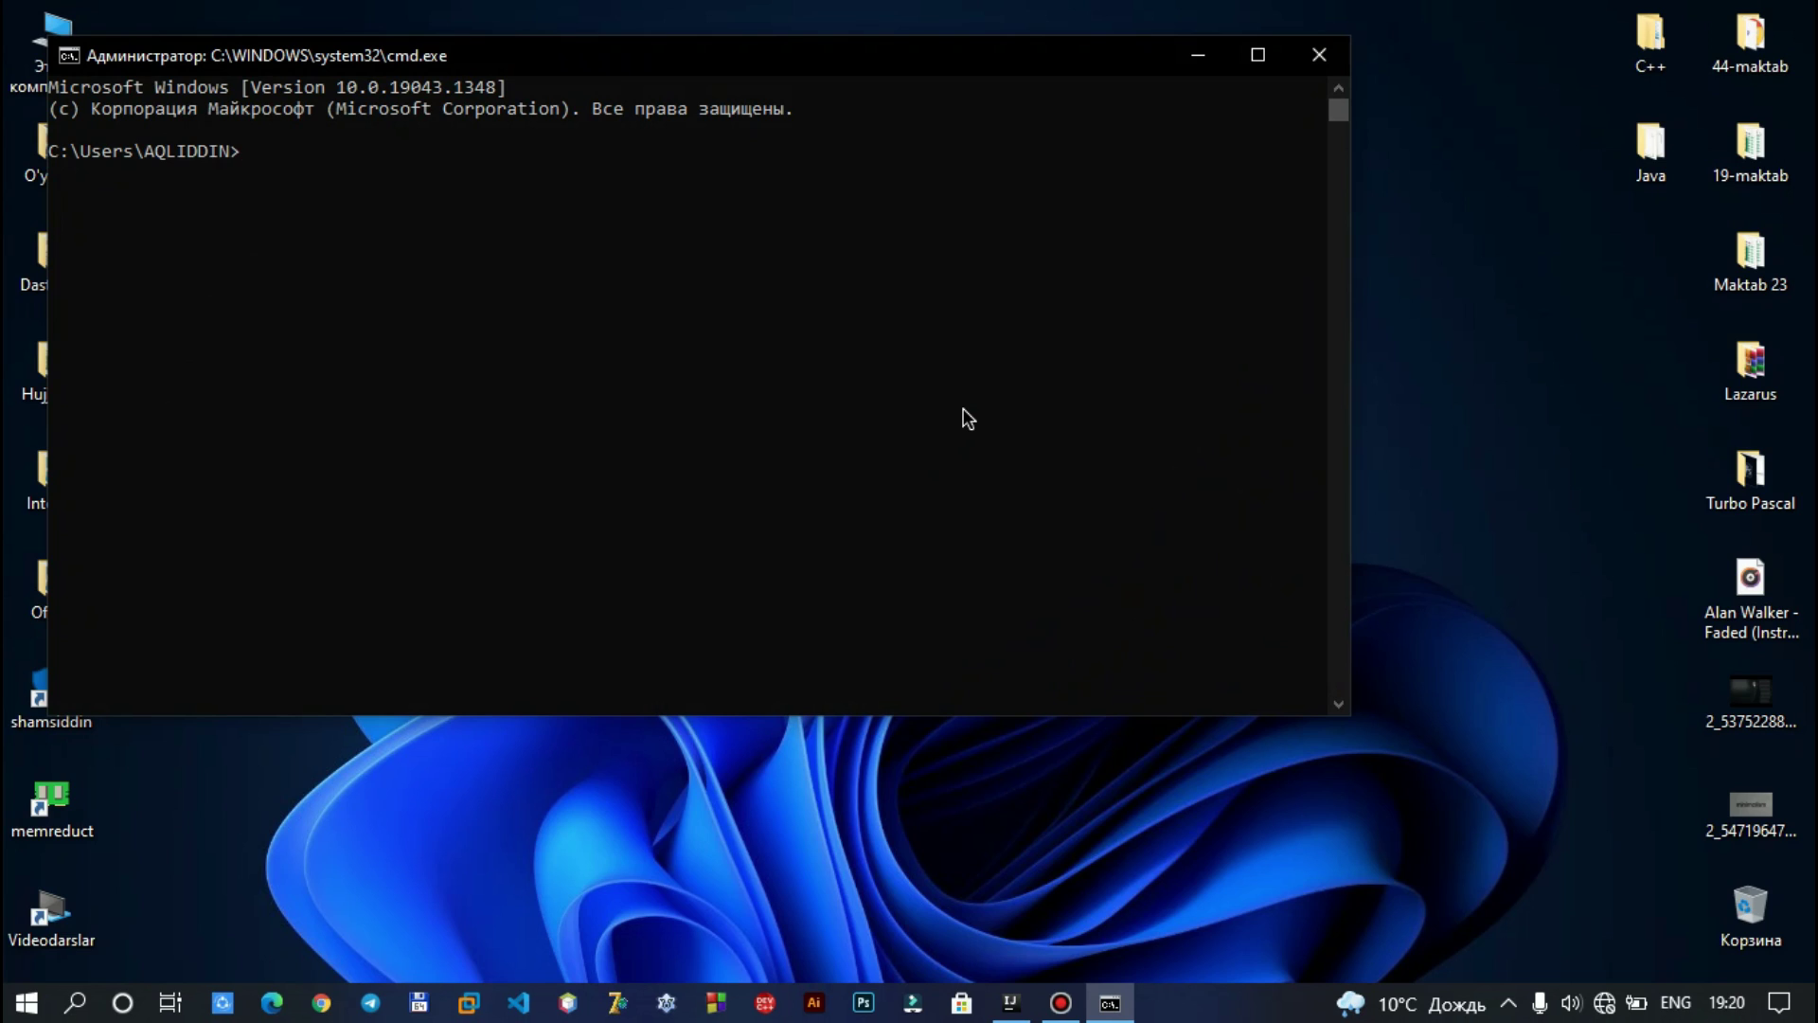
text(java -version)
key(Return)
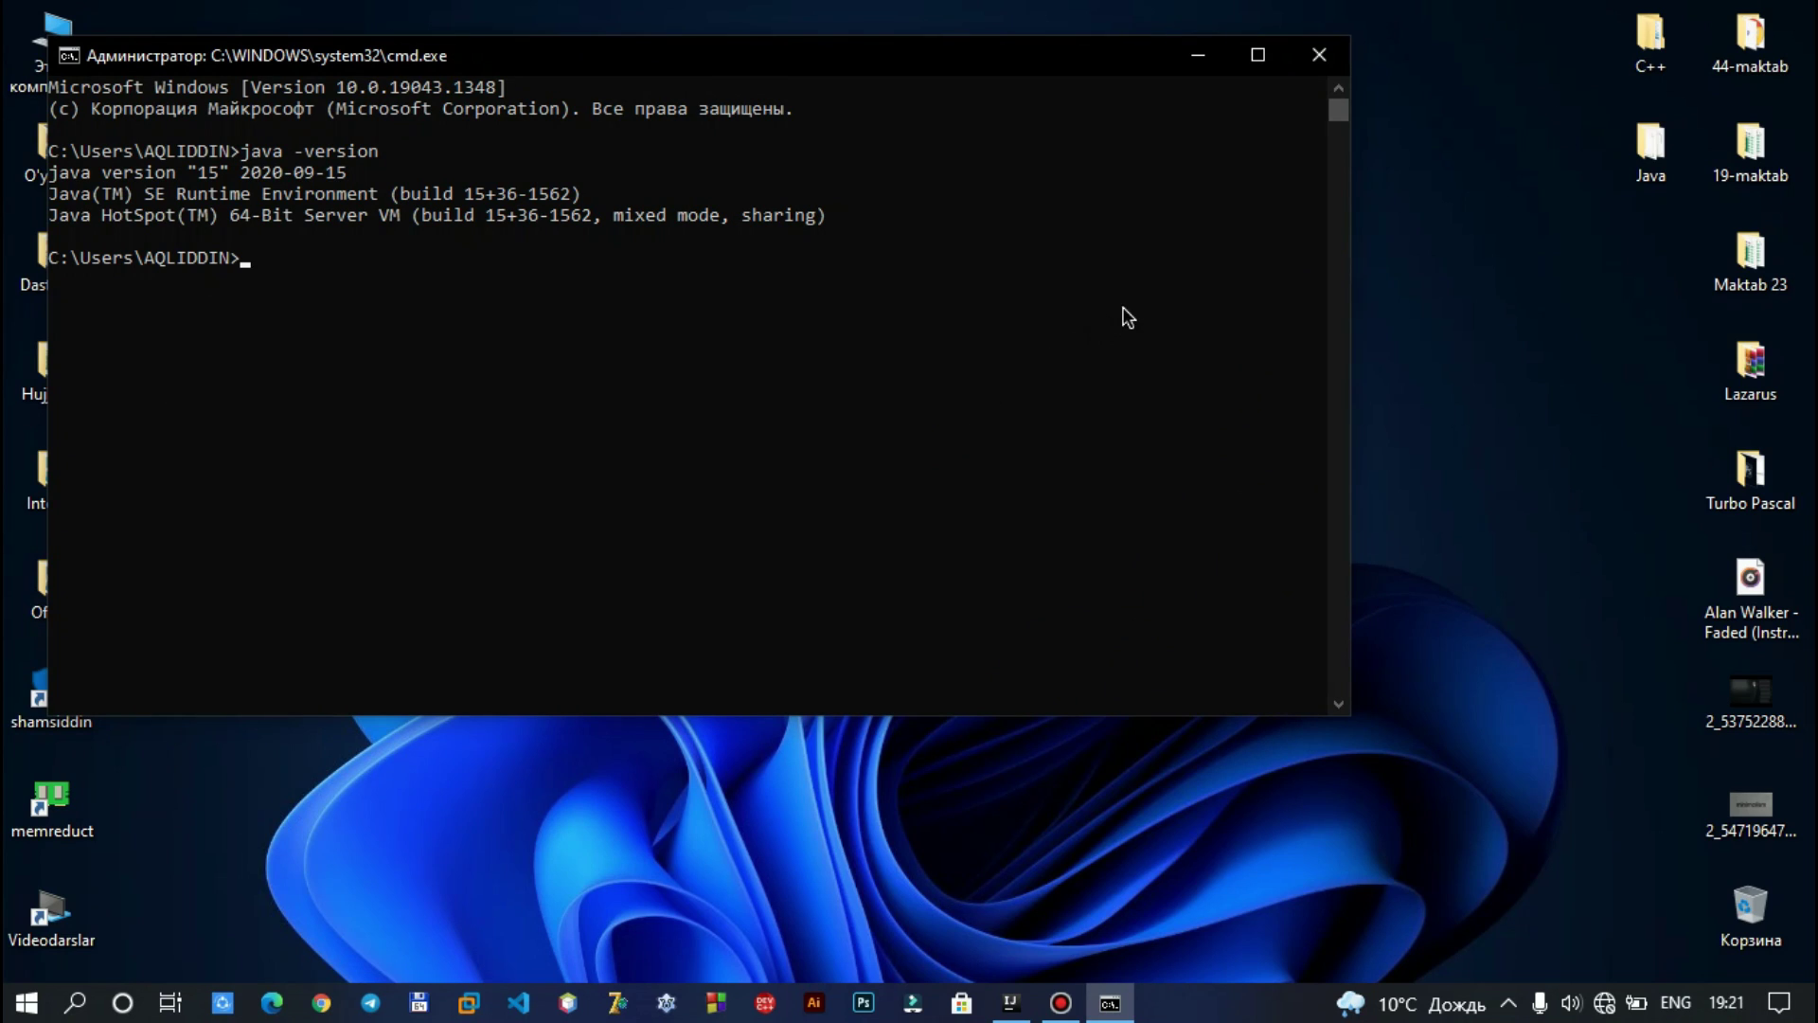
Close Command Prompt, switch to IntelliJ IDEA and start a new project.
click(1316, 58)
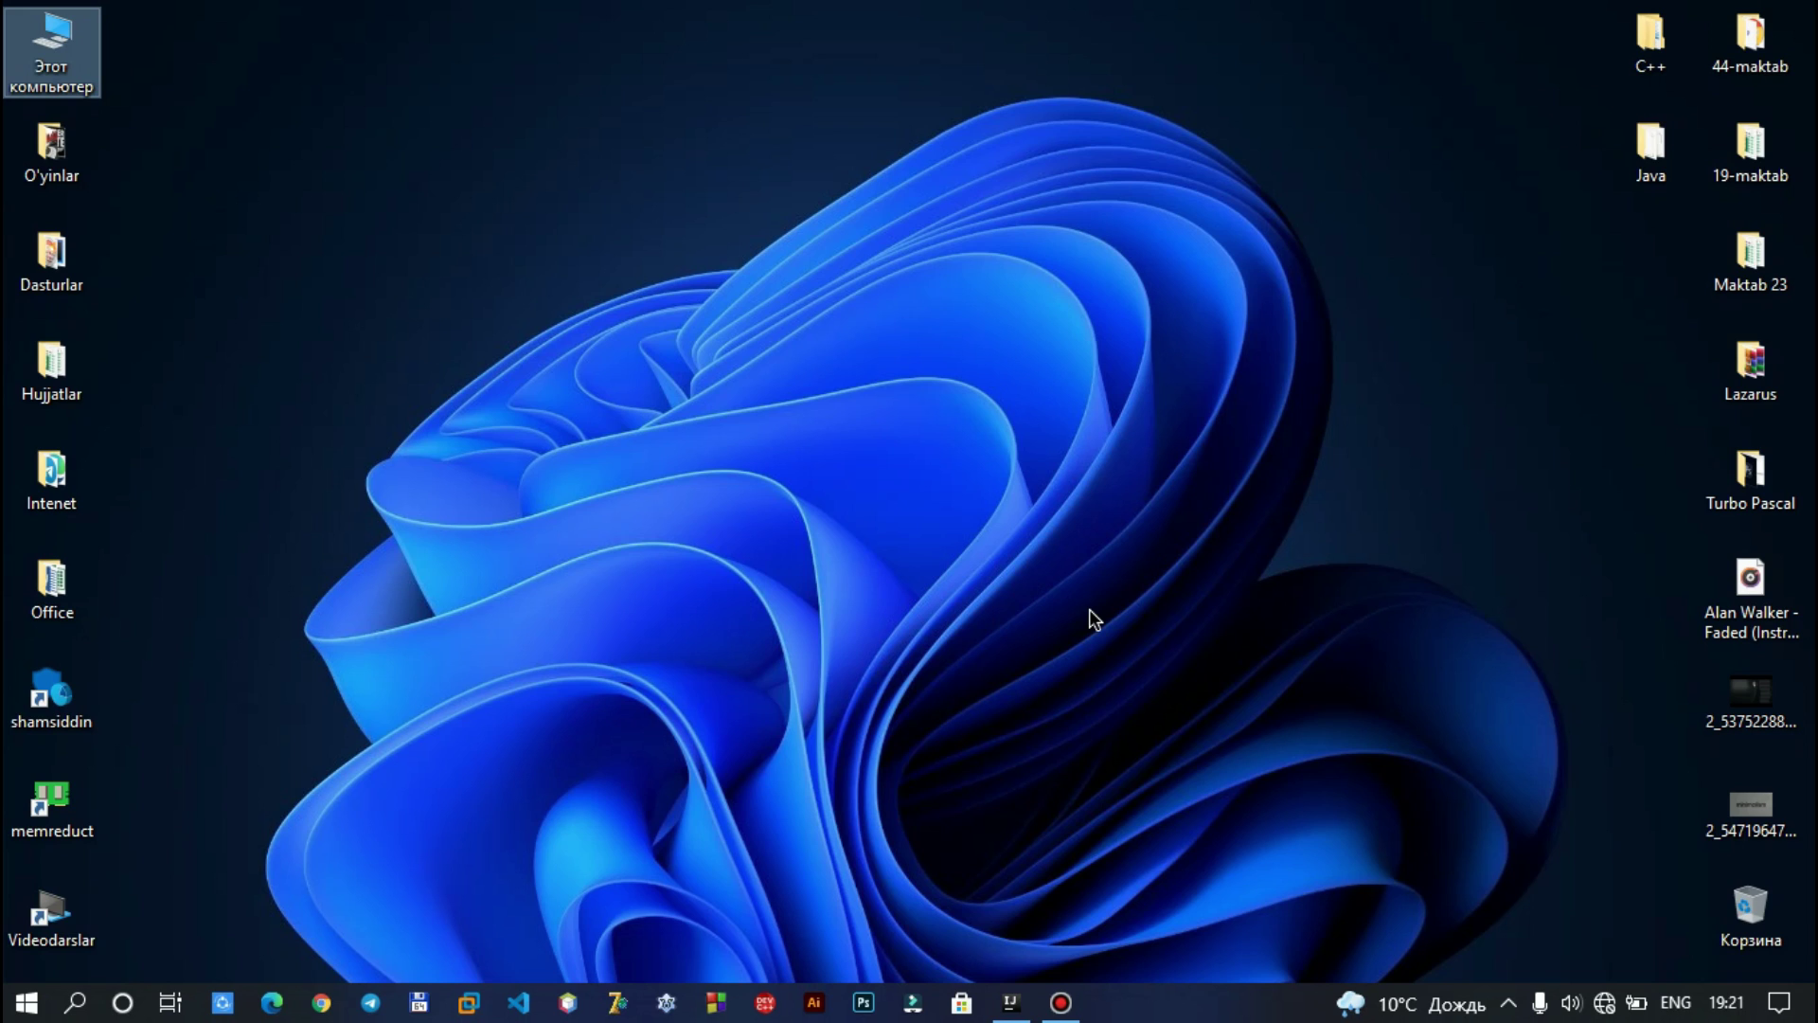
click(1011, 1002)
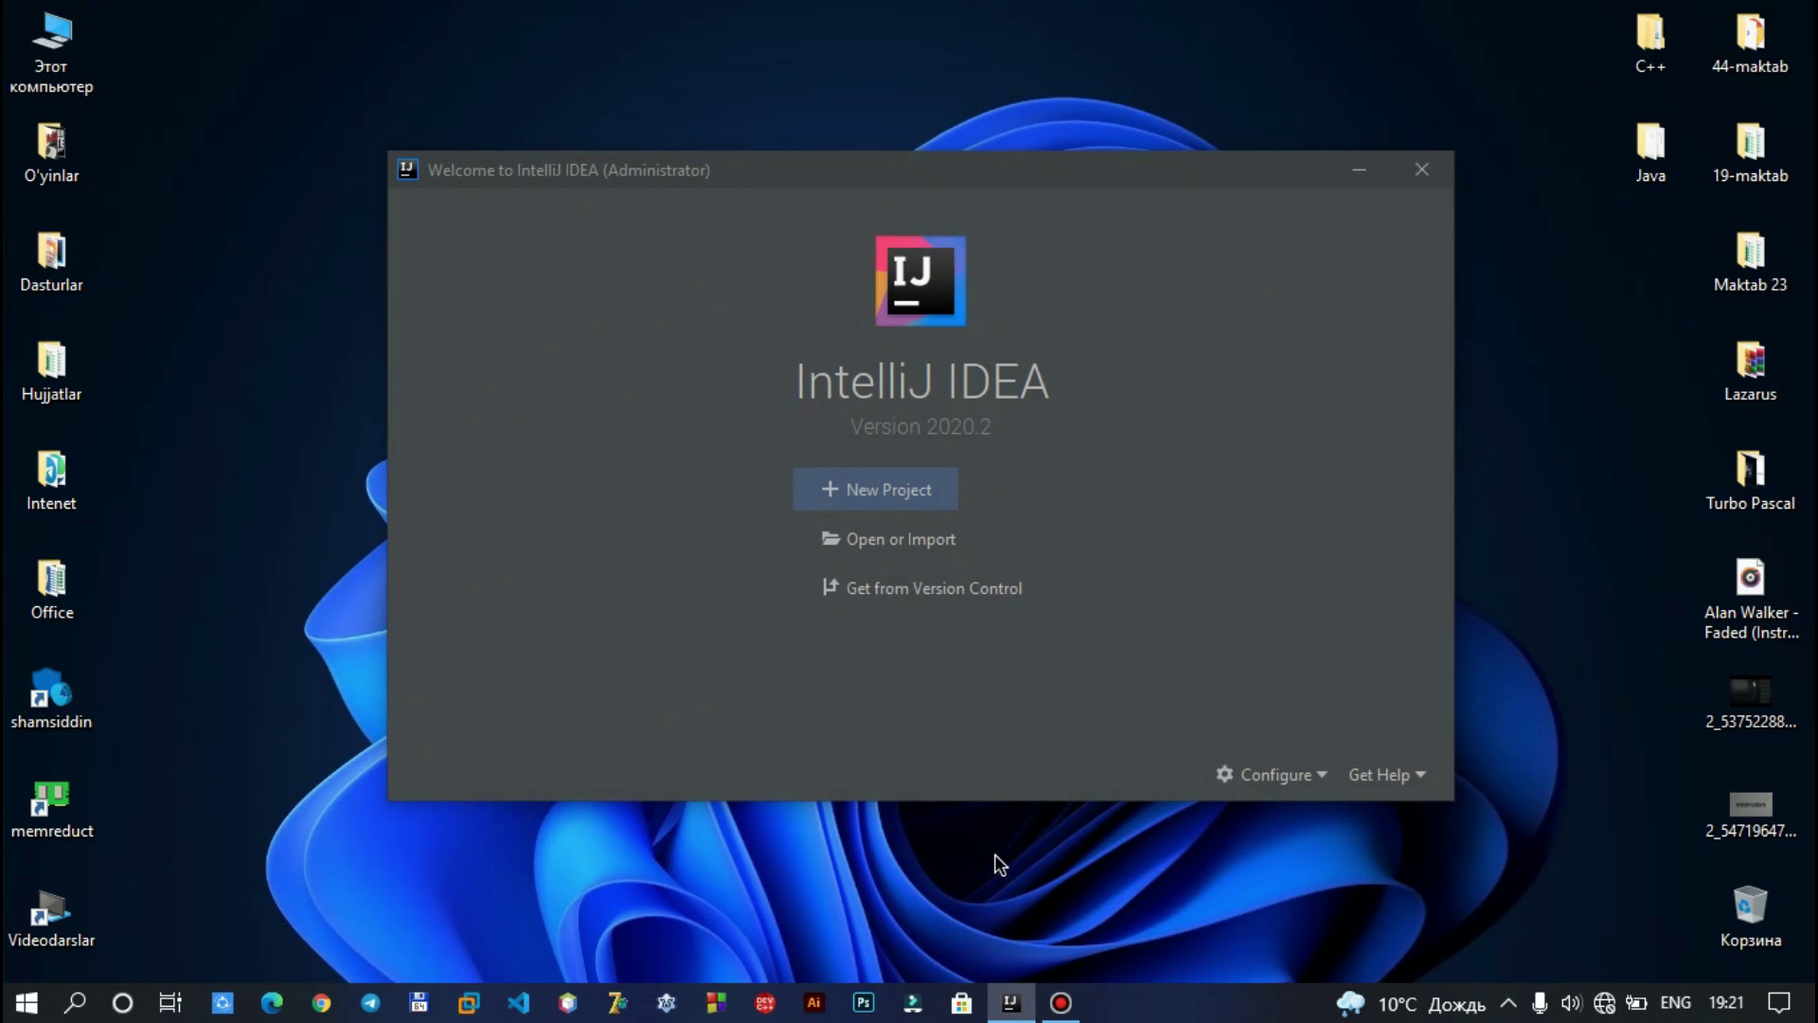
click(872, 476)
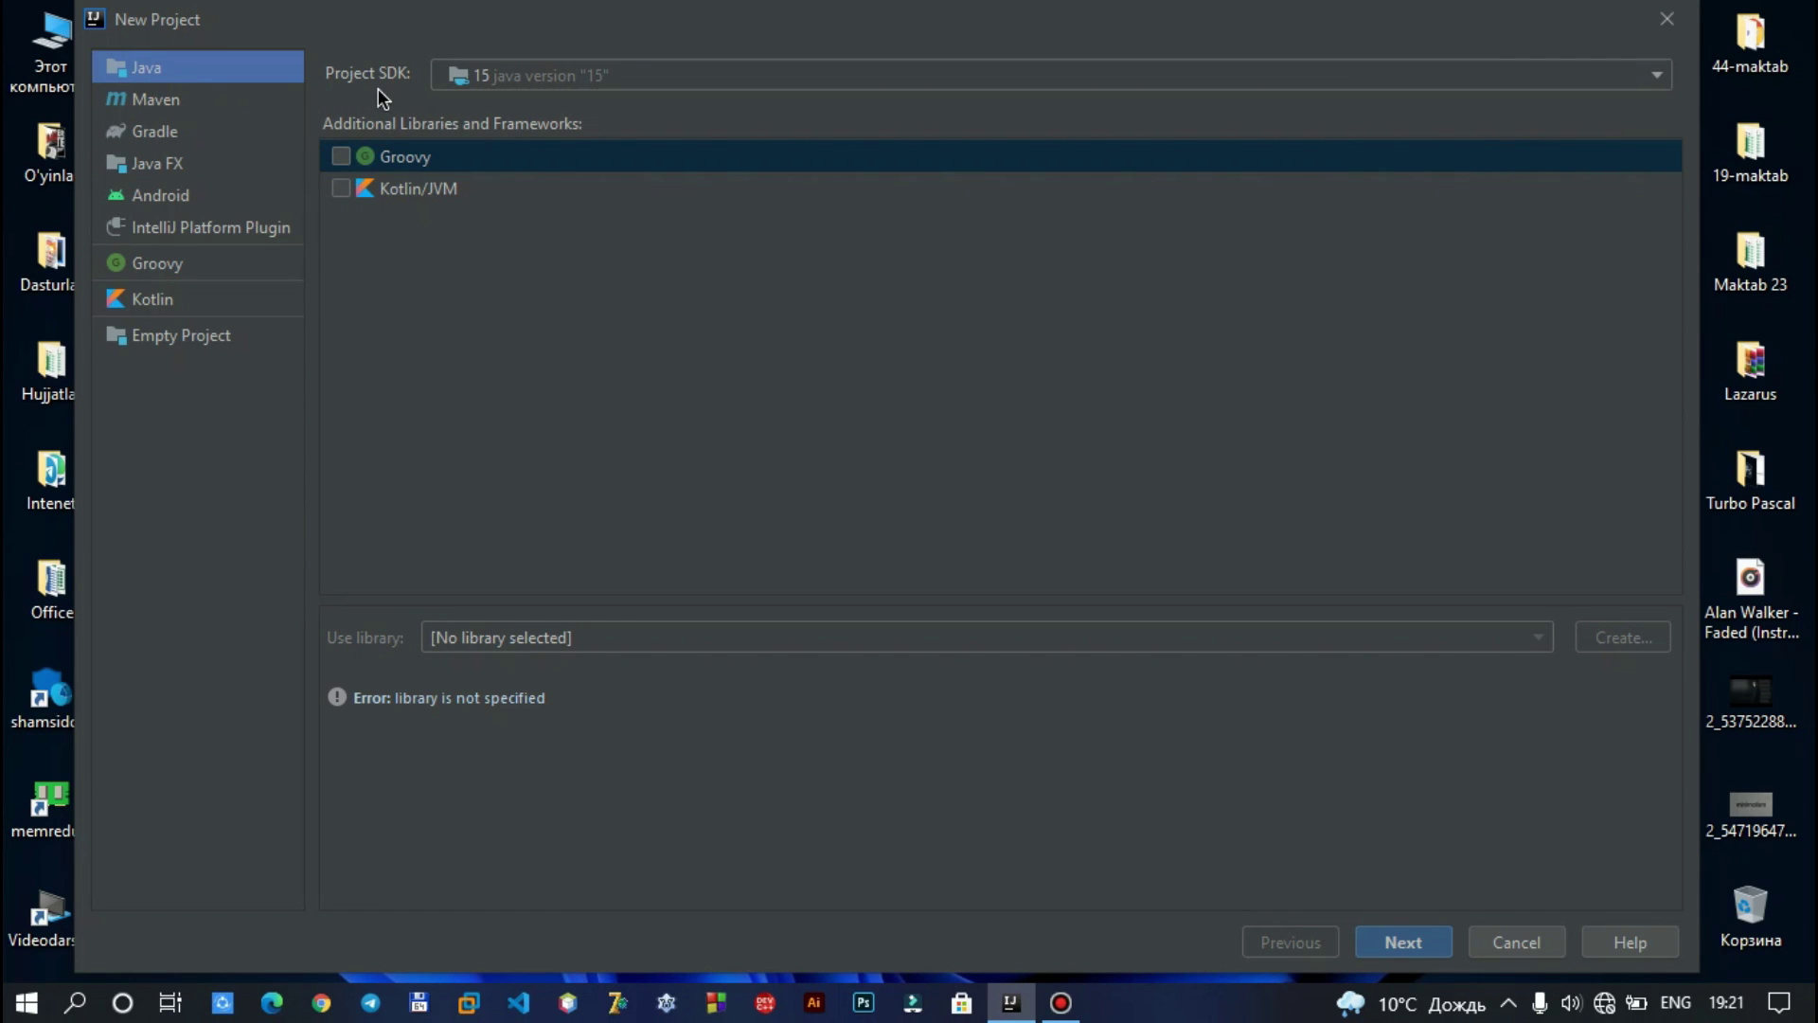
click(500, 78)
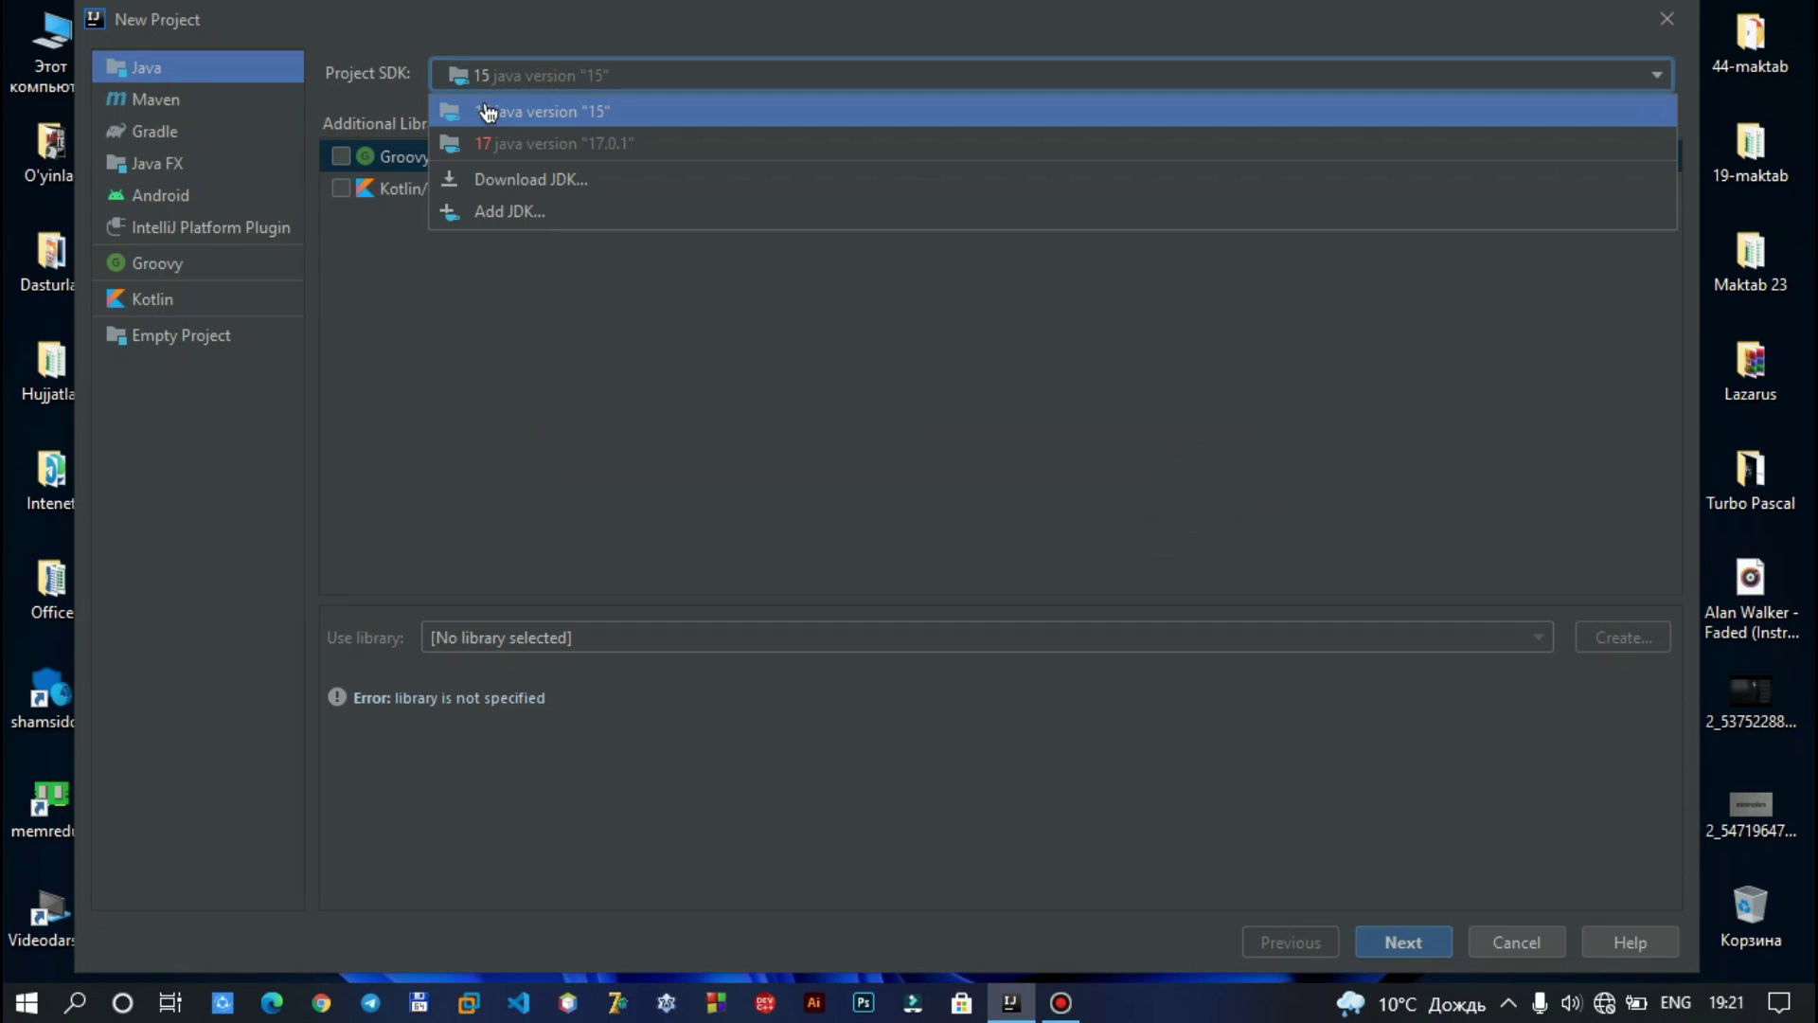
click(503, 218)
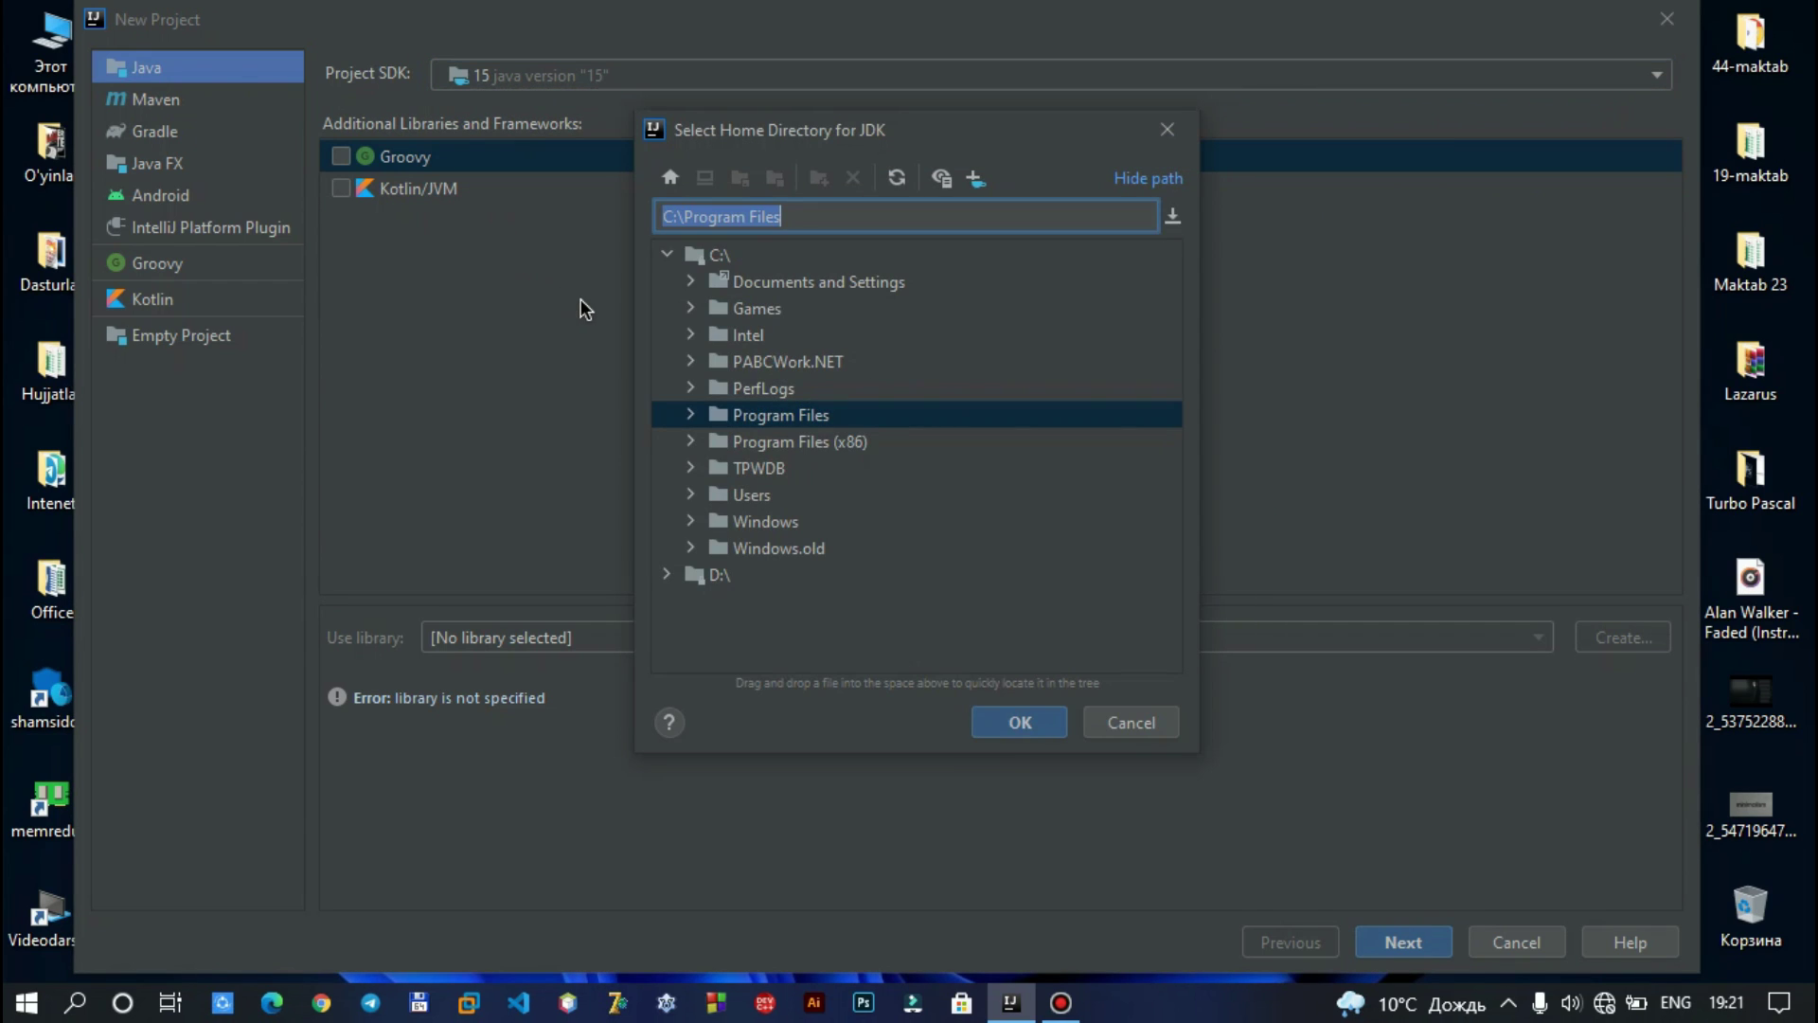
click(691, 414)
double_click(764, 579)
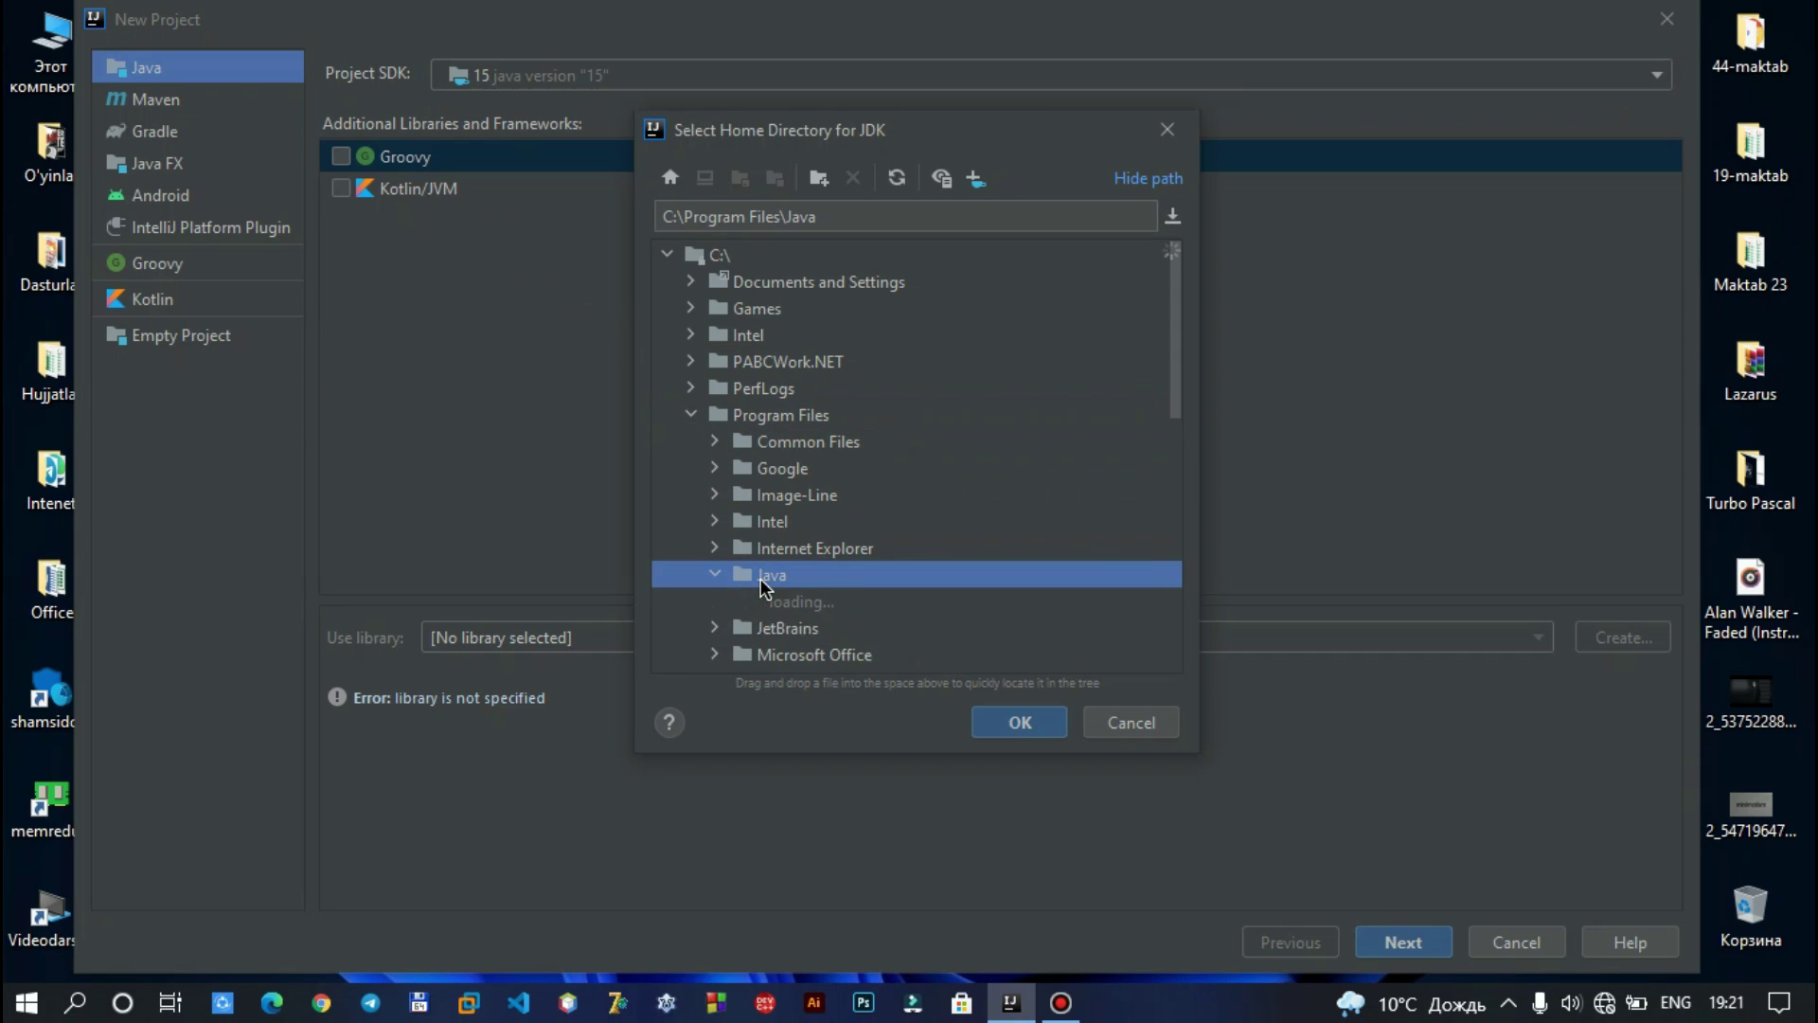
click(791, 604)
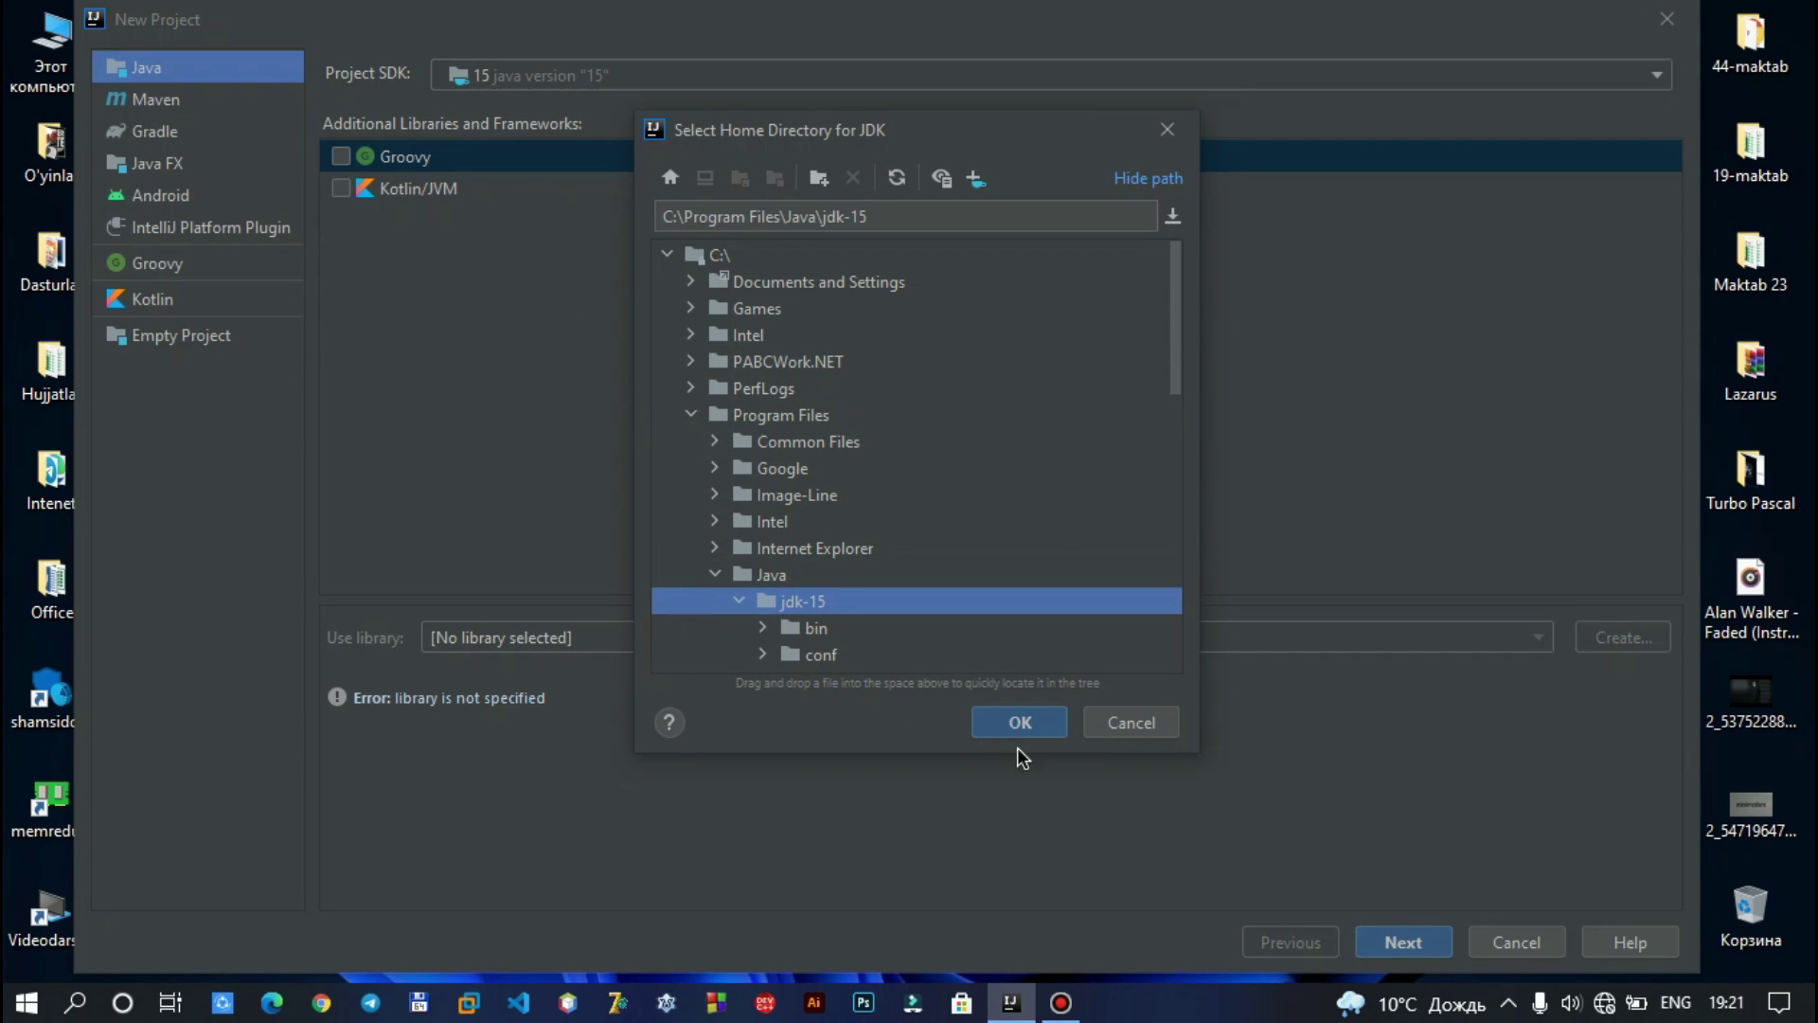
click(1132, 725)
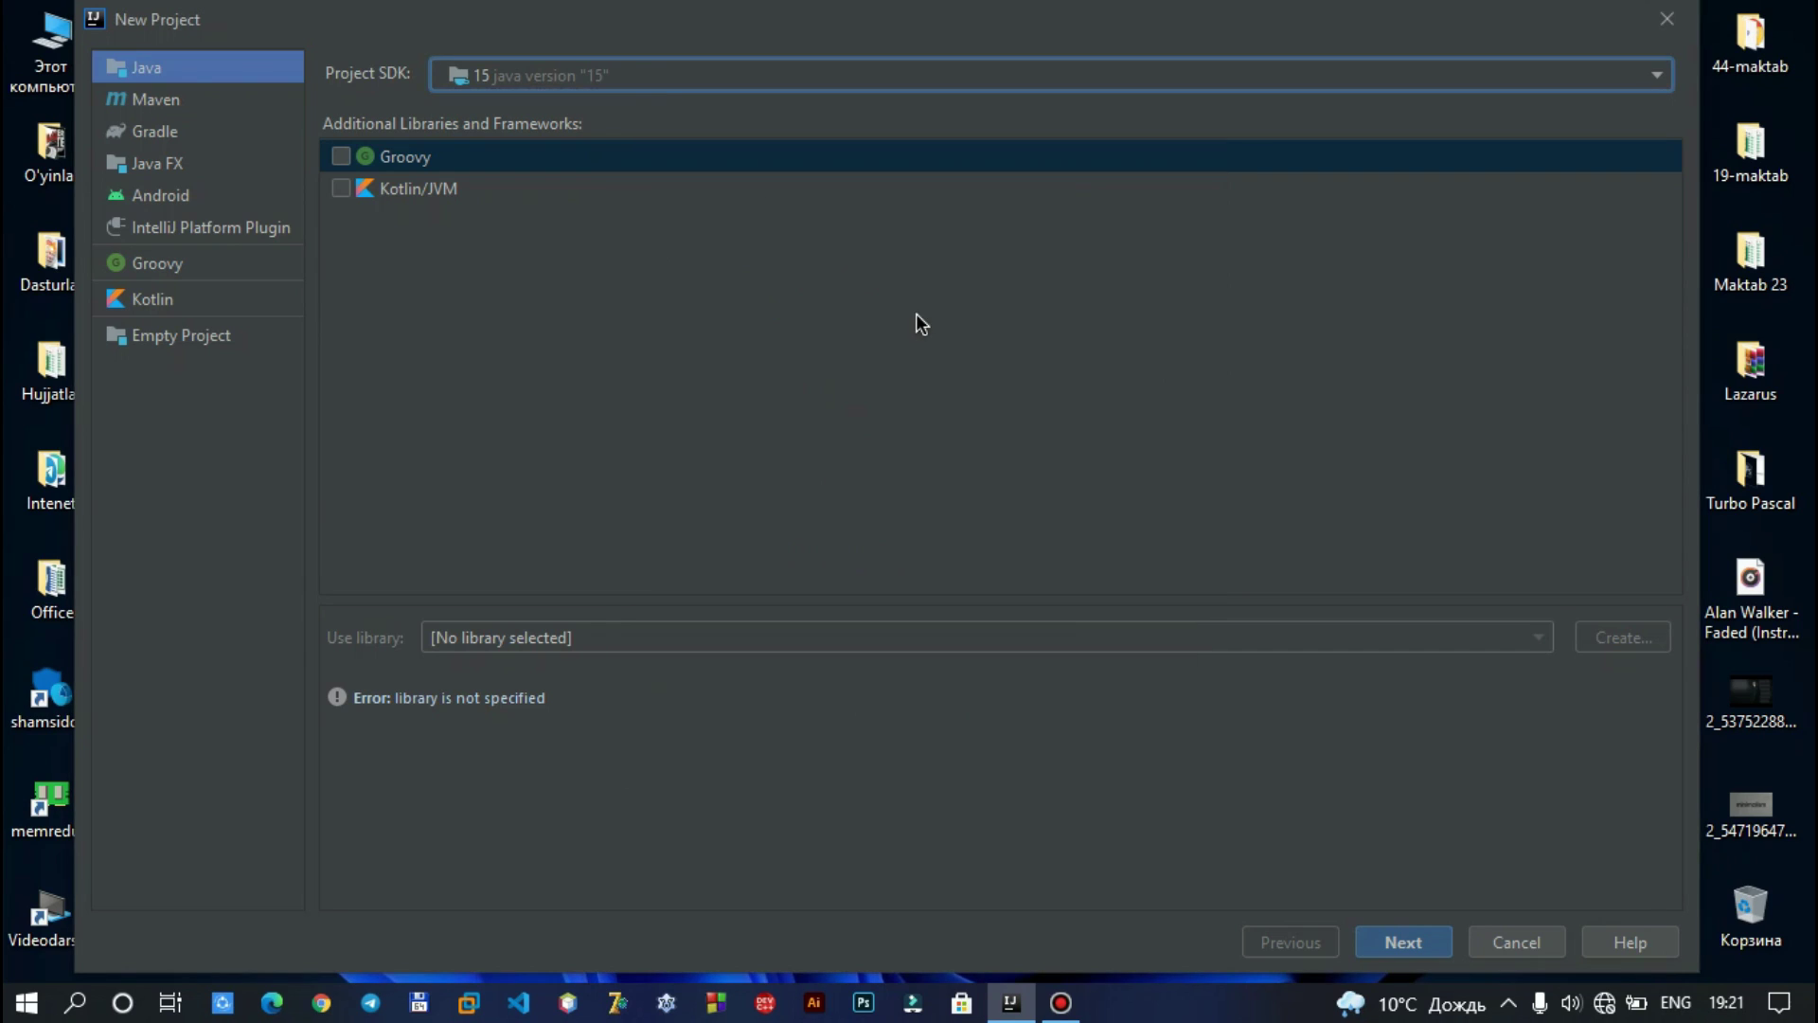
Choose the Java version 15 SDK for the new Java project and continue to the project template page.
click(630, 72)
click(606, 110)
click(1402, 941)
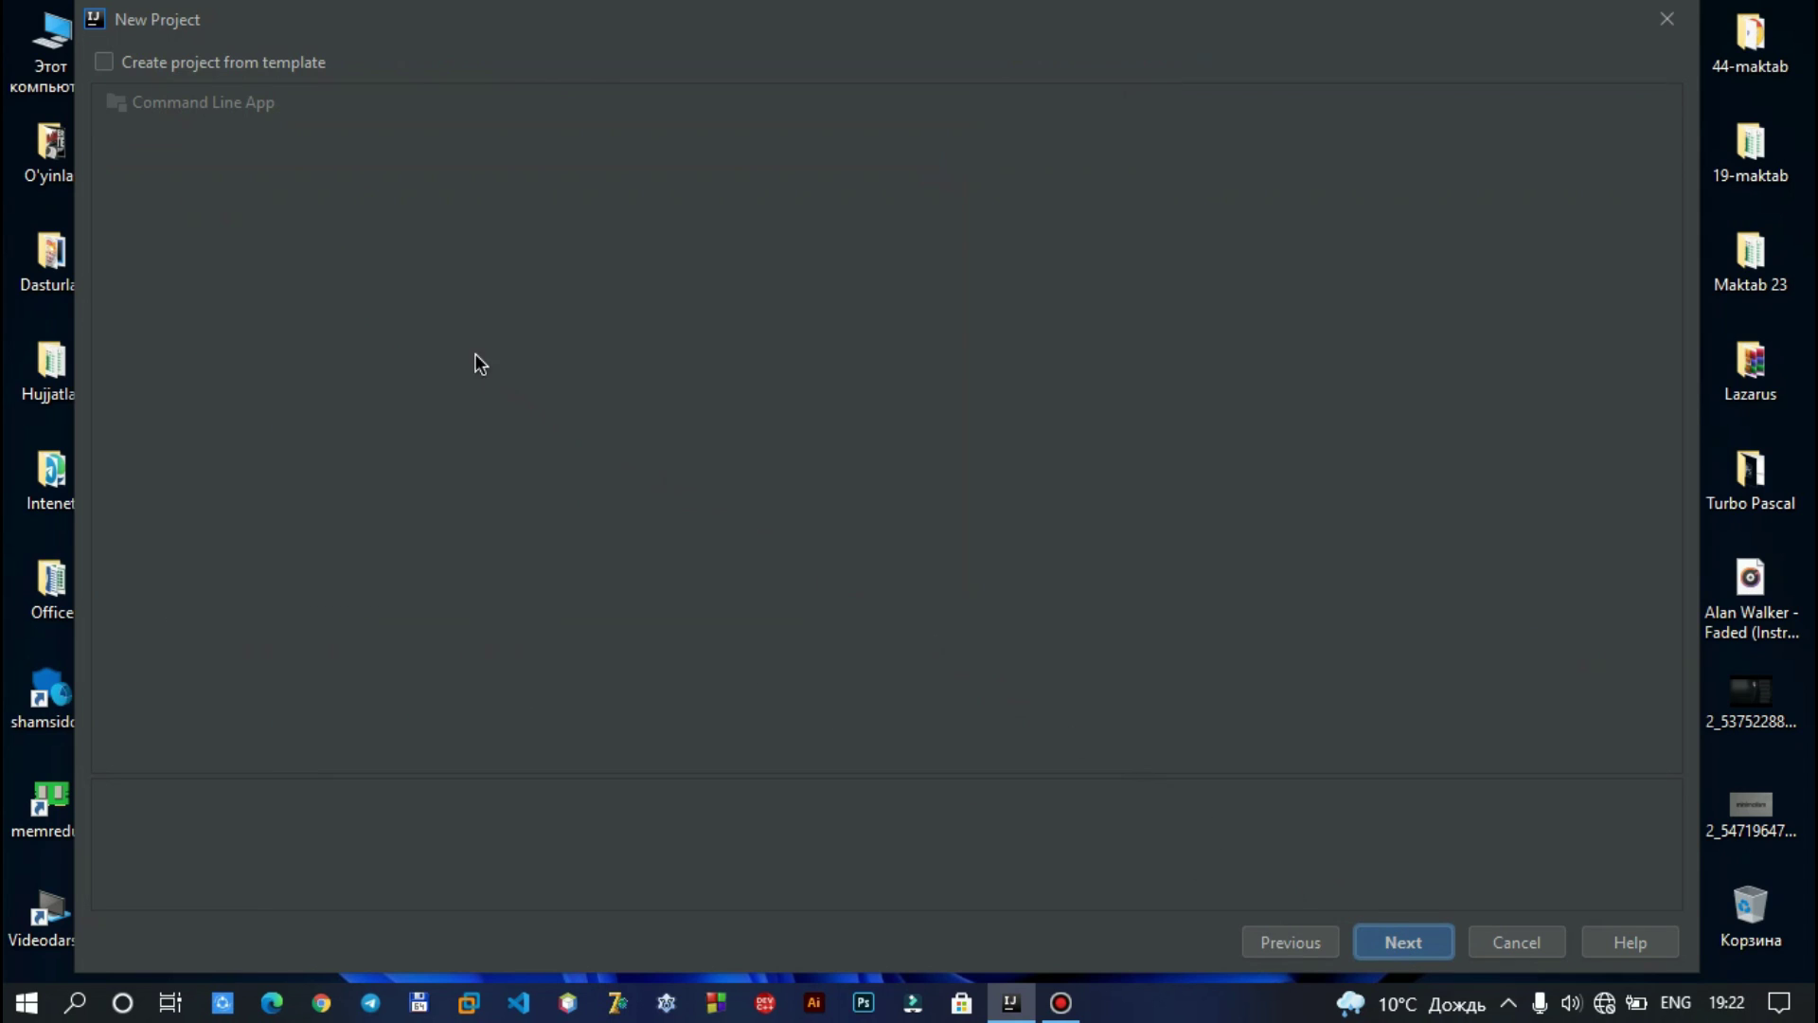